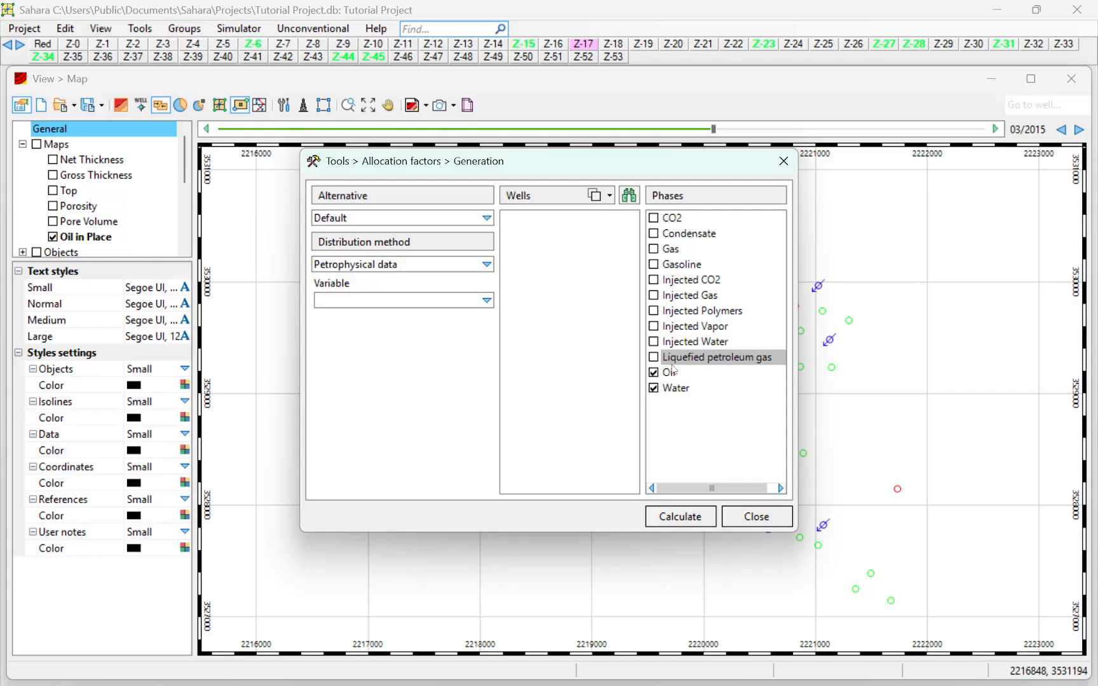
- Set up allocation factor generation for all wells, using the Default alternative and Petrophysical data as the distribution method
click(594, 196)
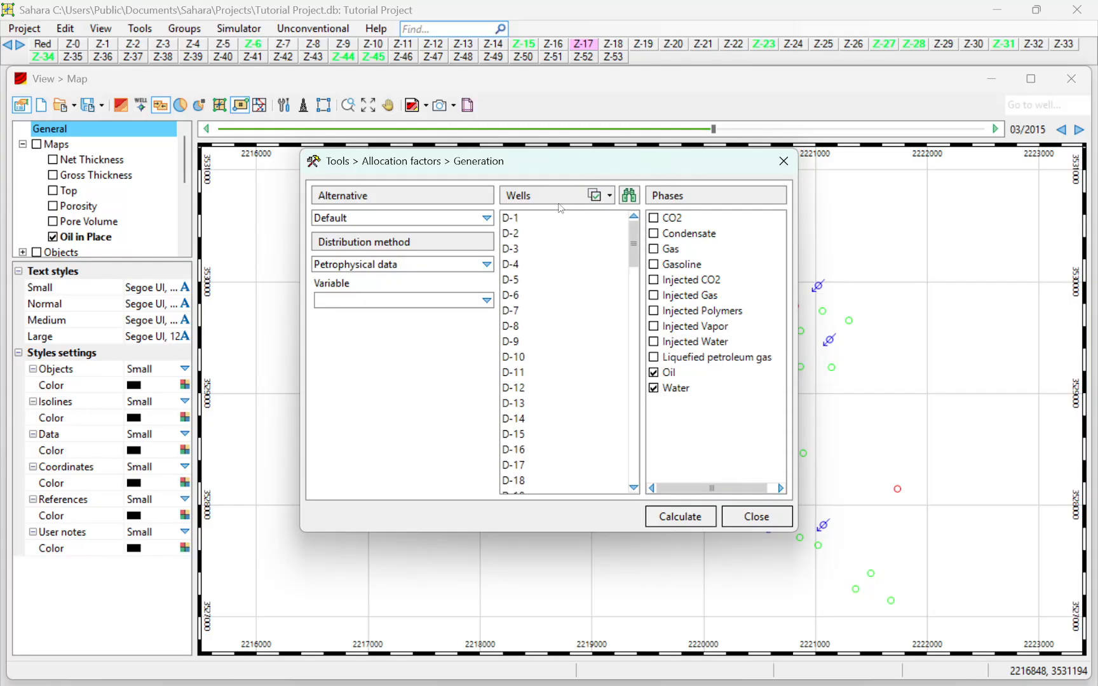
click(437, 218)
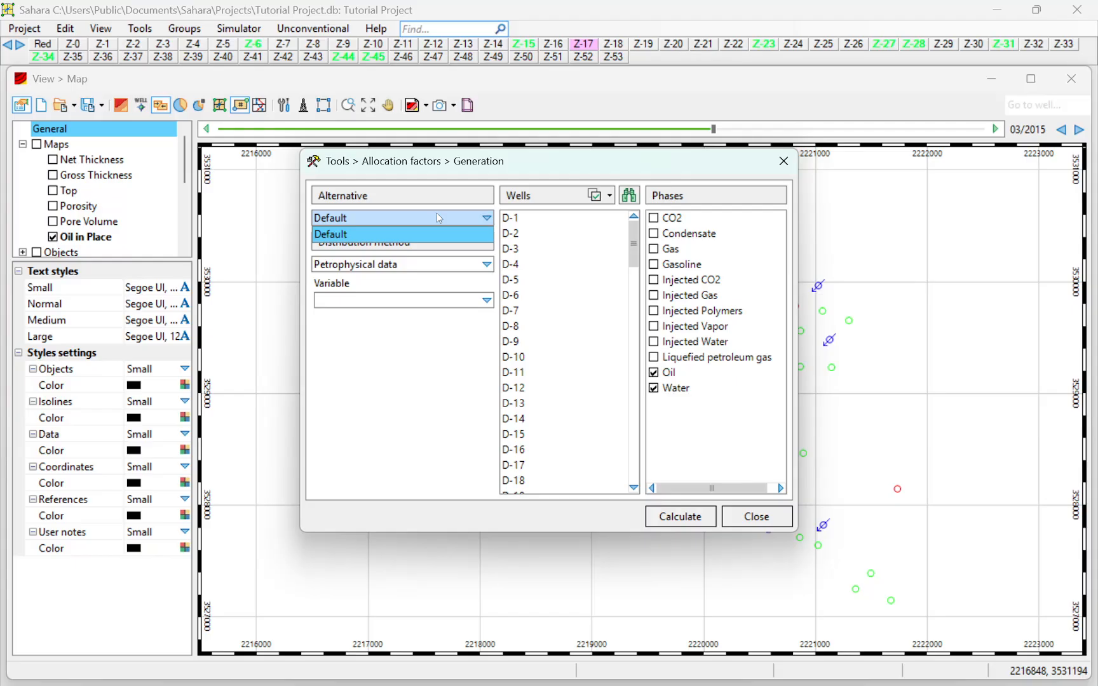
click(363, 264)
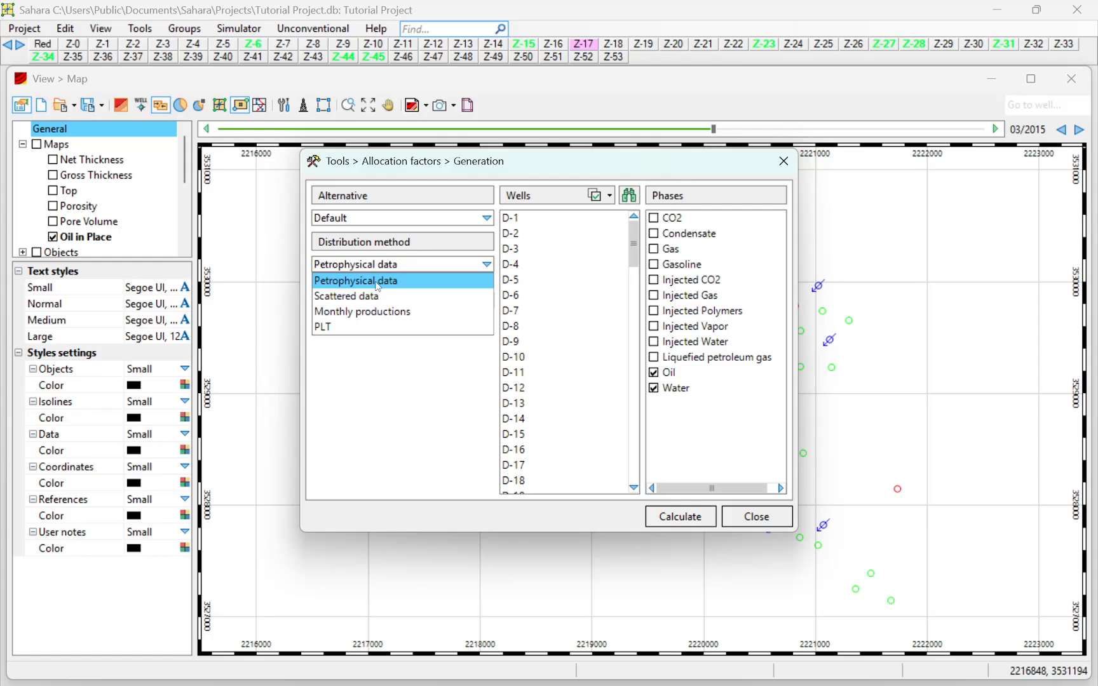
click(378, 281)
- Choose Net Thickness as the distribution variable and calculate the oil and water allocation factors
click(389, 301)
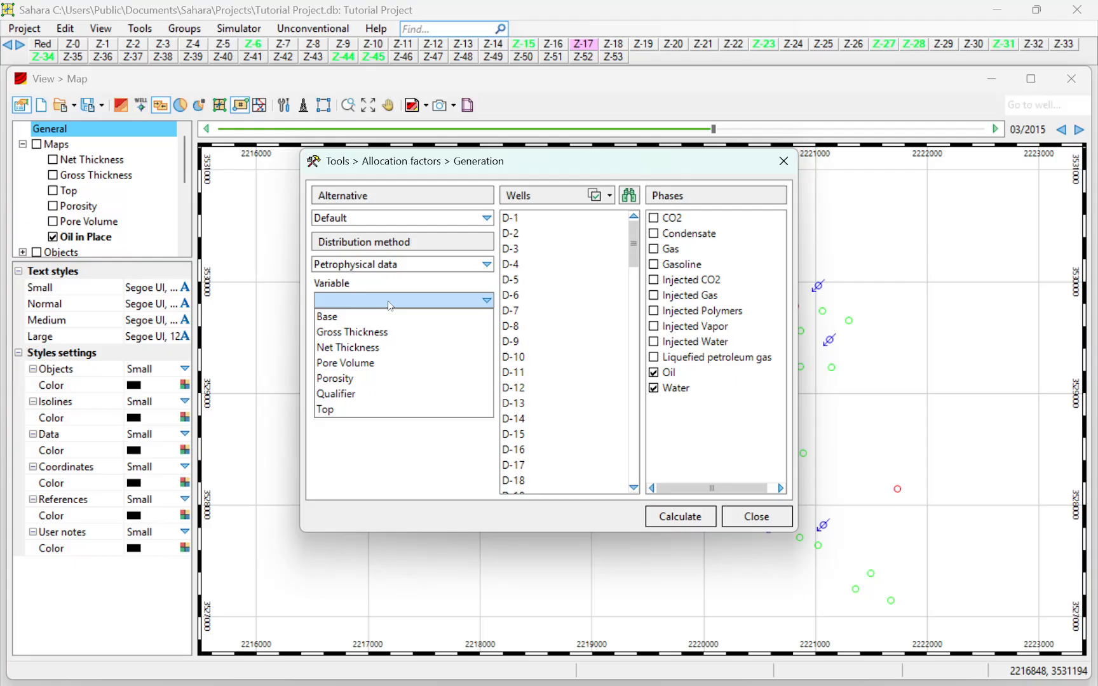
key(Escape)
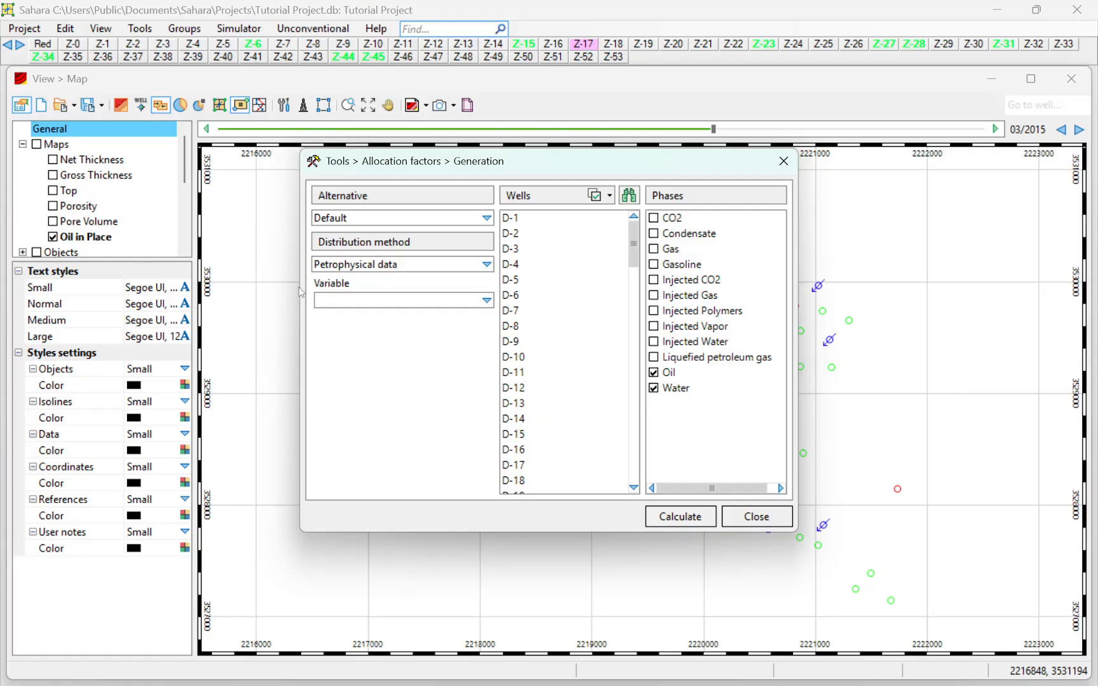
click(317, 301)
click(370, 348)
click(698, 516)
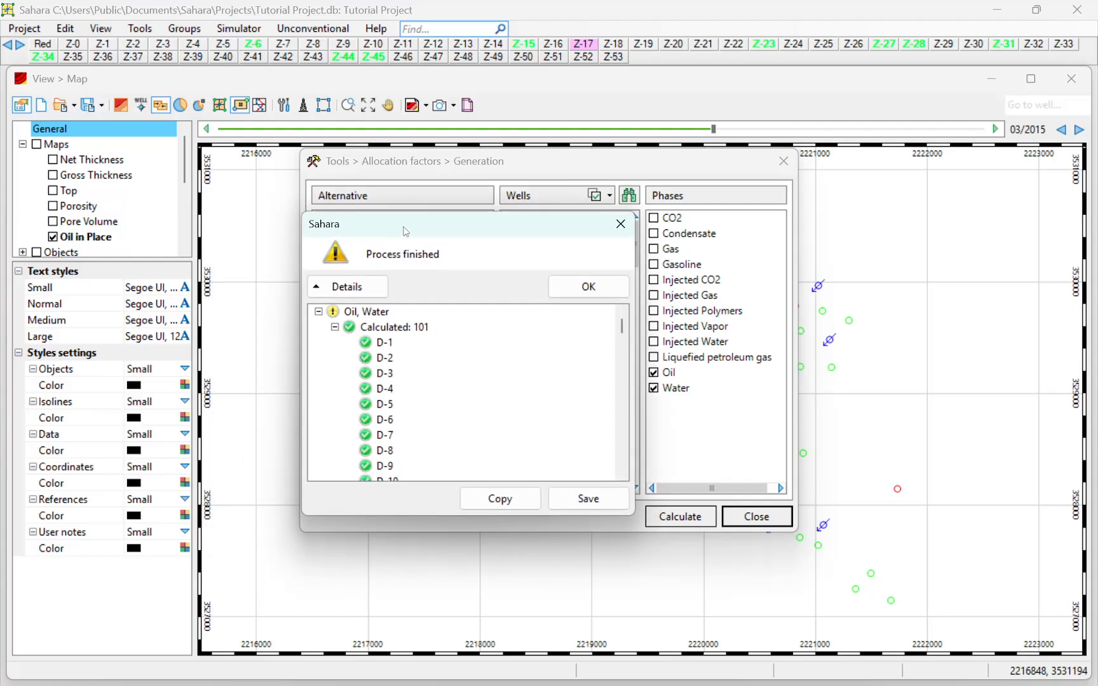
- Review the calculated wells and well status inconsistencies in the process report, including D-80 through D-96, and close the generation tool
drag(629, 337, 633, 461)
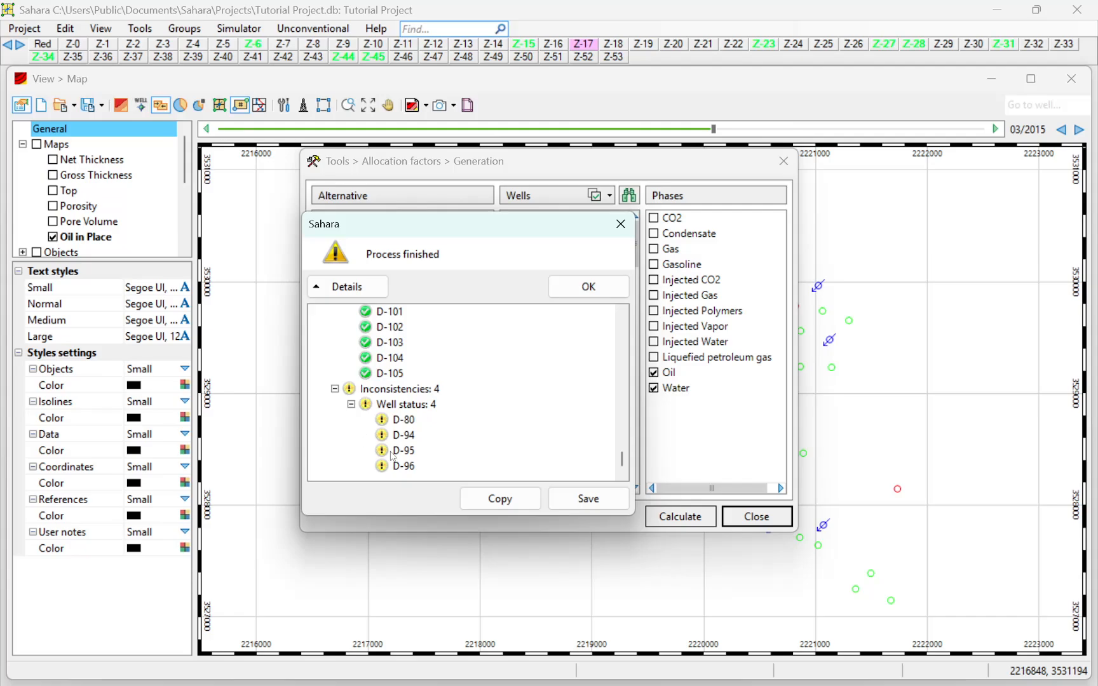
click(403, 425)
key(Down)
key(Down)
key(Down)
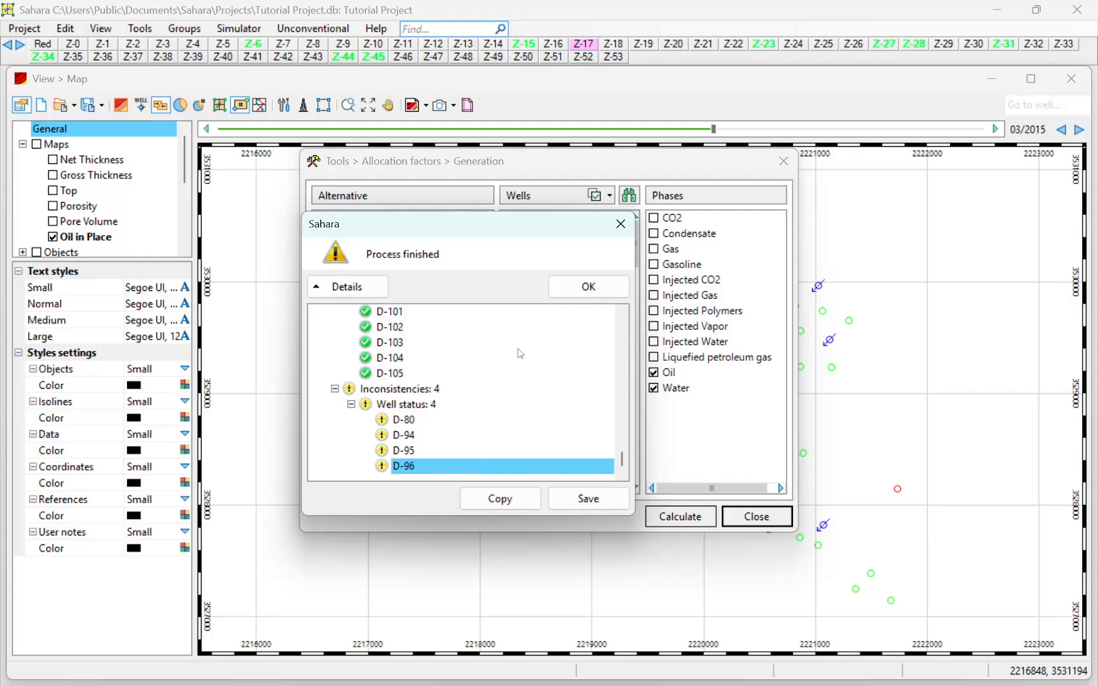
scroll(473, 345, up, 20)
scroll(473, 345, up, 9)
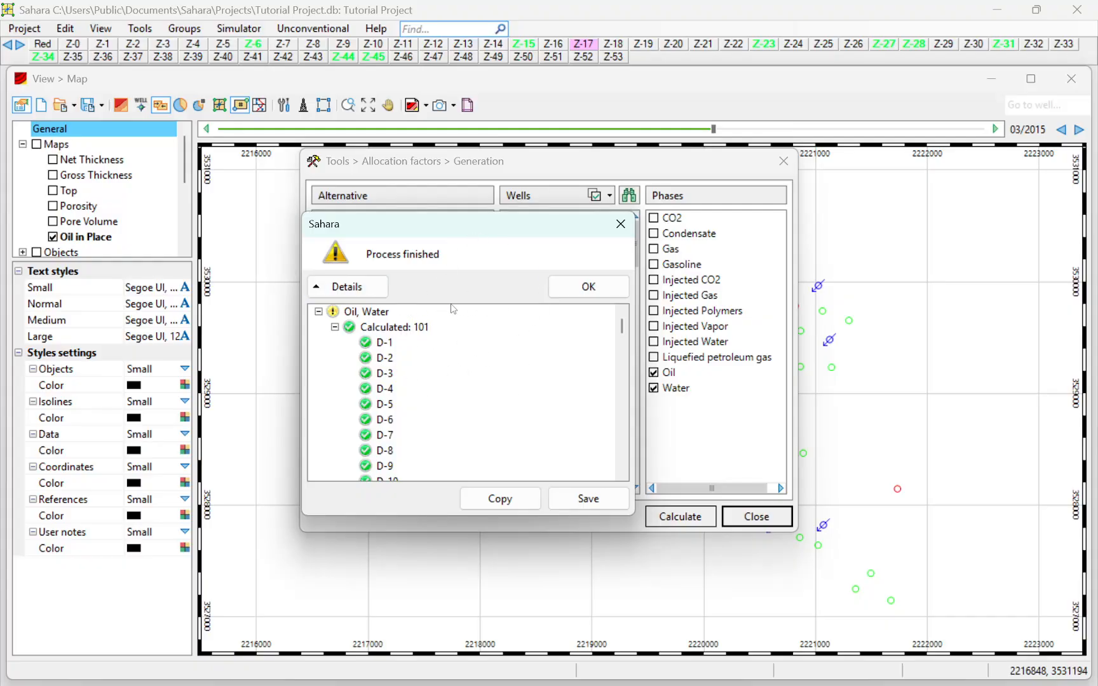
click(566, 287)
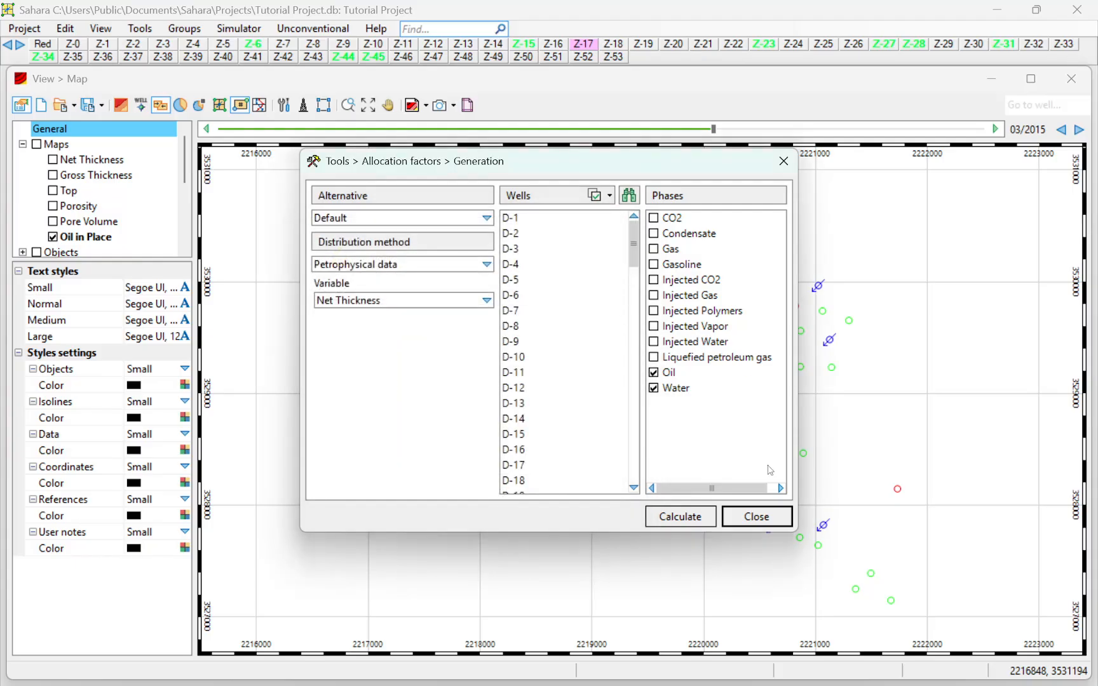
click(756, 517)
- Open the Edition tool for allocation factors
click(66, 29)
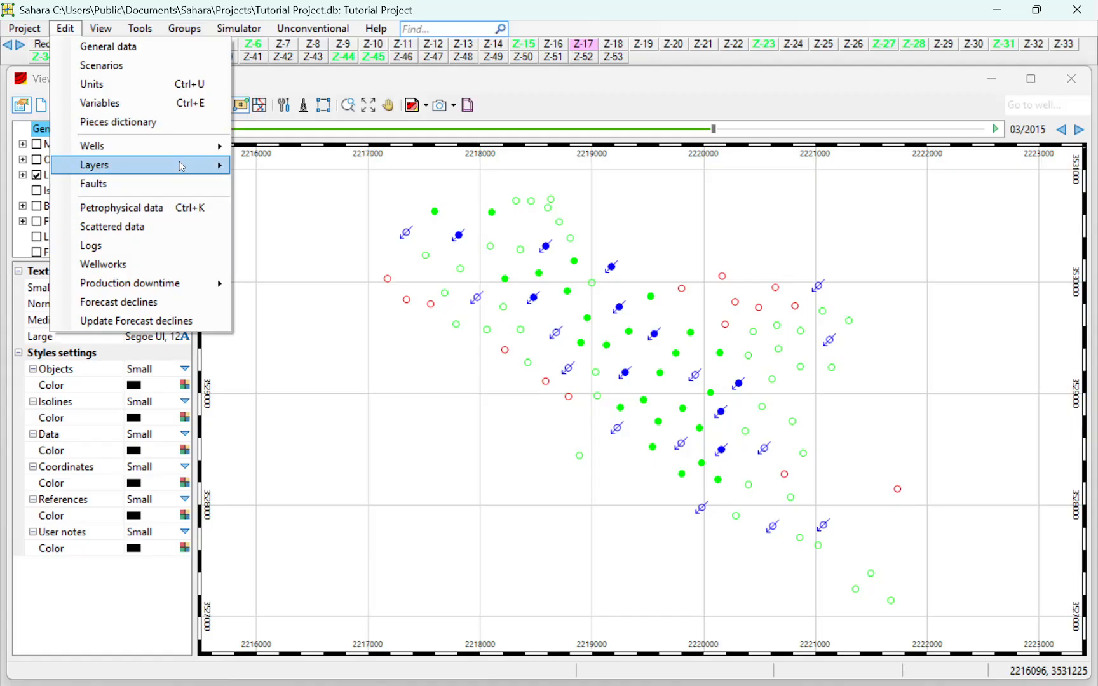
mouse_move(180, 165)
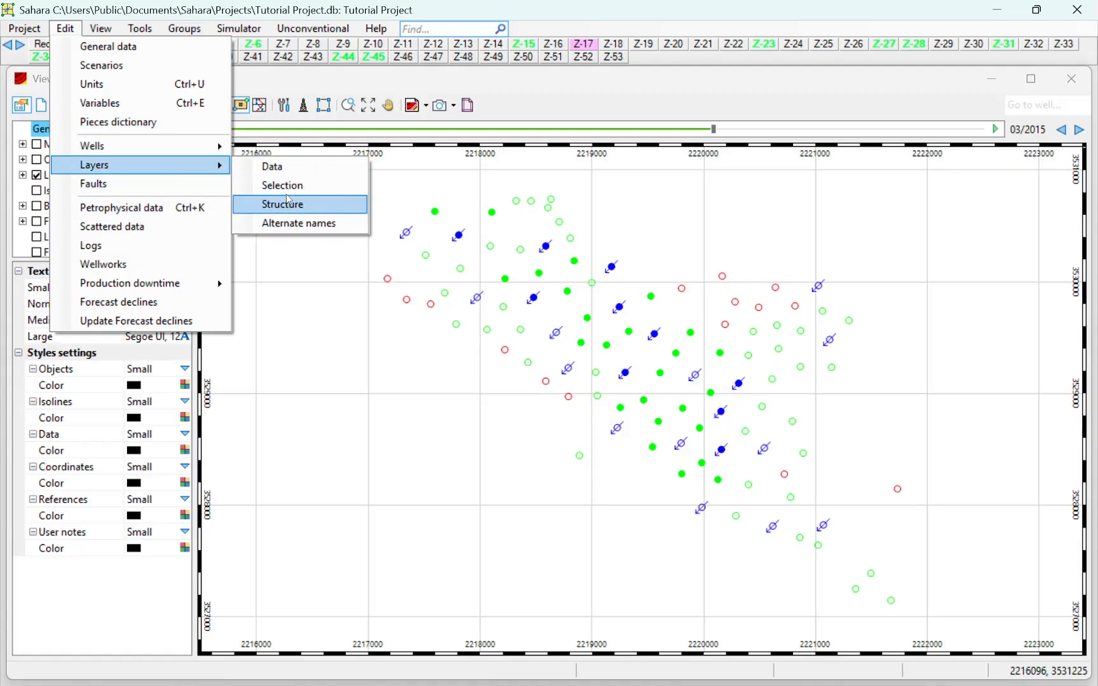
click(140, 29)
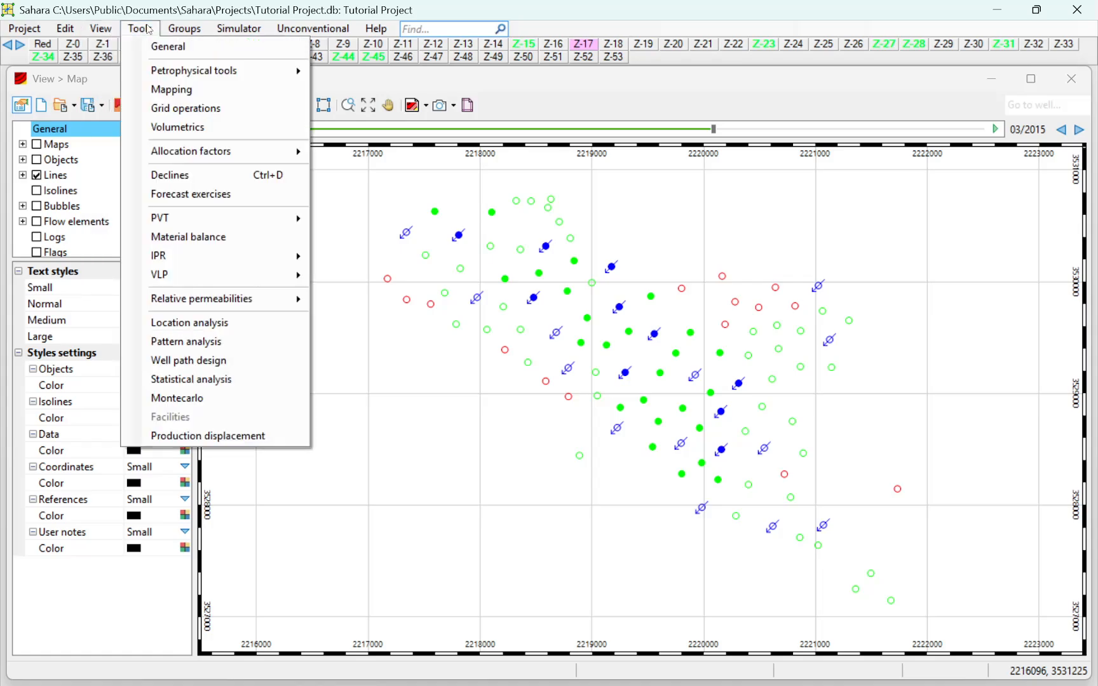
mouse_move(288, 152)
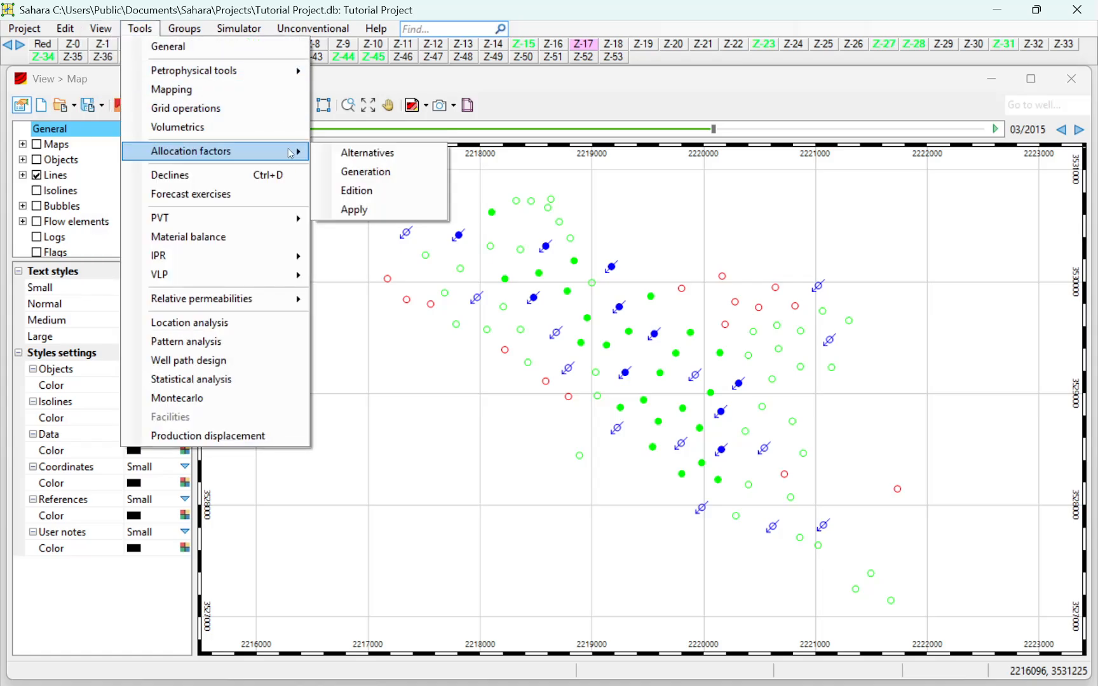
click(376, 189)
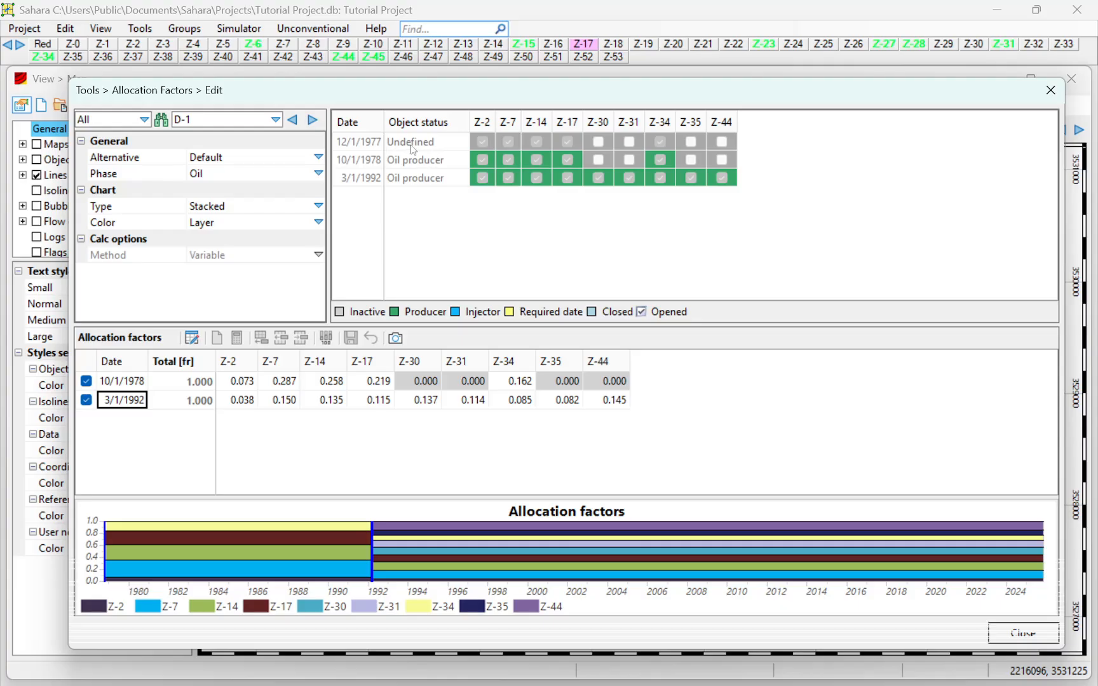
- Examine well D-1's object status and open layers at each date of its completion history
click(411, 145)
click(406, 159)
click(482, 160)
click(509, 159)
click(558, 161)
click(626, 143)
click(663, 159)
click(366, 185)
click(628, 177)
click(692, 180)
click(727, 183)
- Examine well D-1's oil allocation factors by layer for 10/1/1978 and the totals for both dates
click(239, 381)
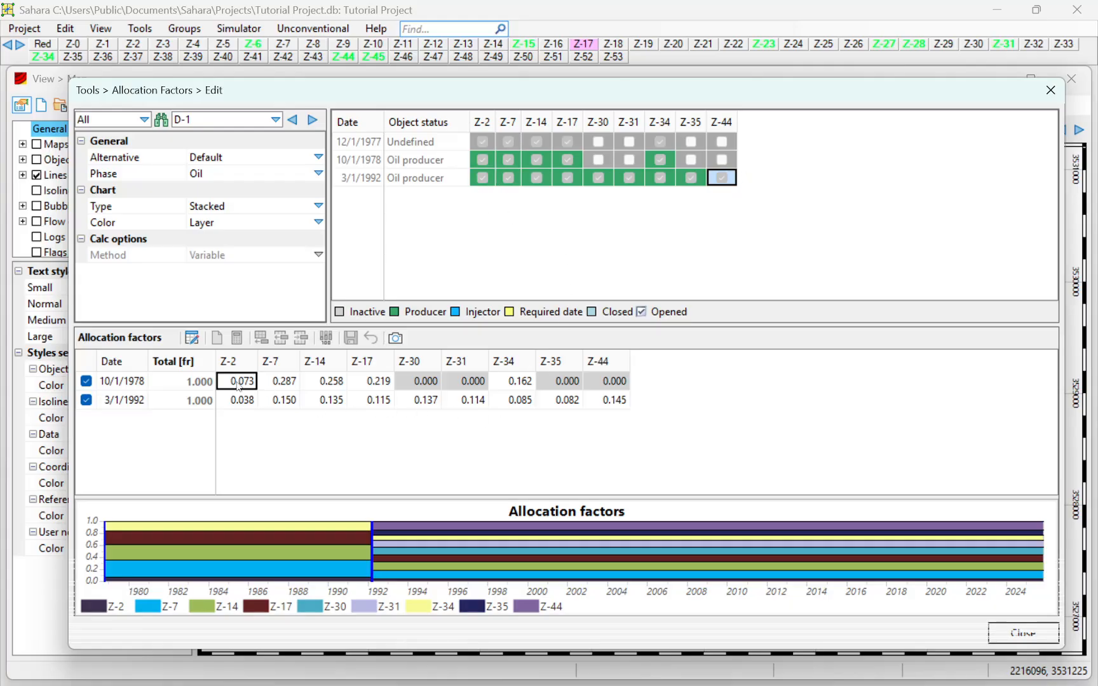
click(275, 381)
click(307, 382)
click(380, 382)
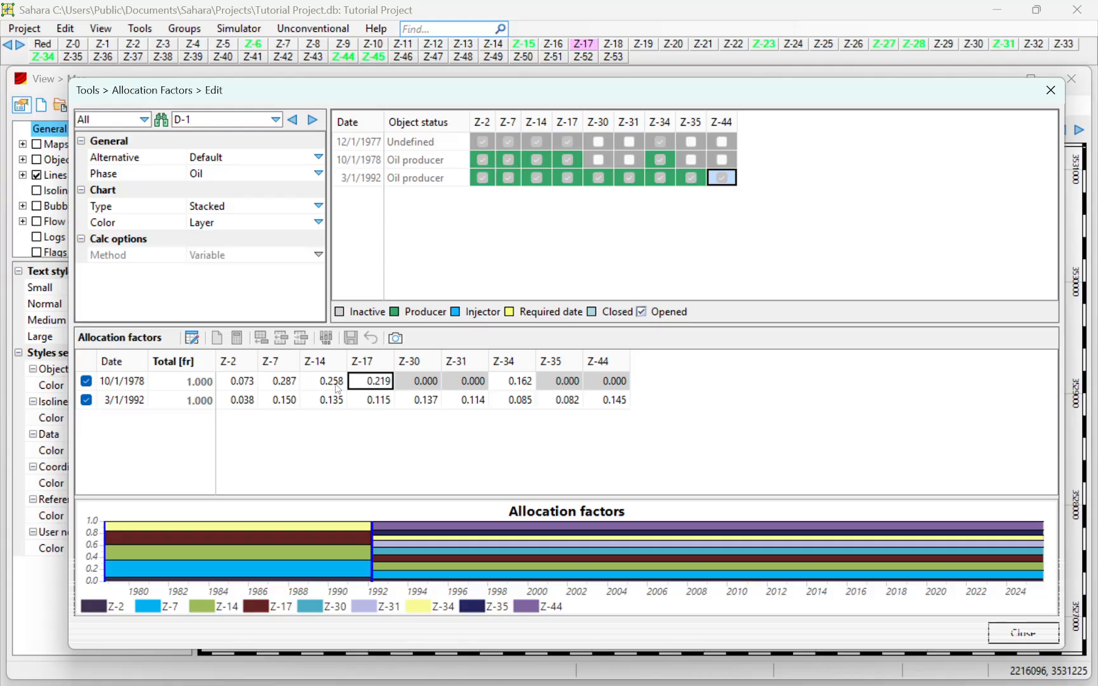
click(254, 385)
click(274, 383)
click(305, 384)
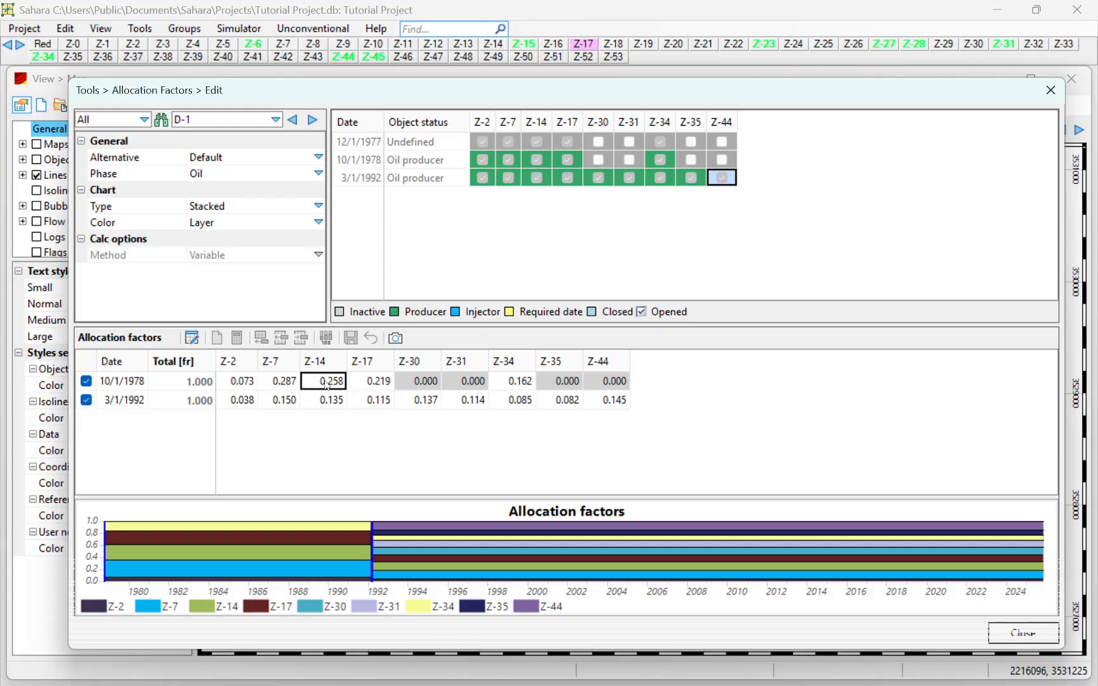
click(374, 382)
click(502, 387)
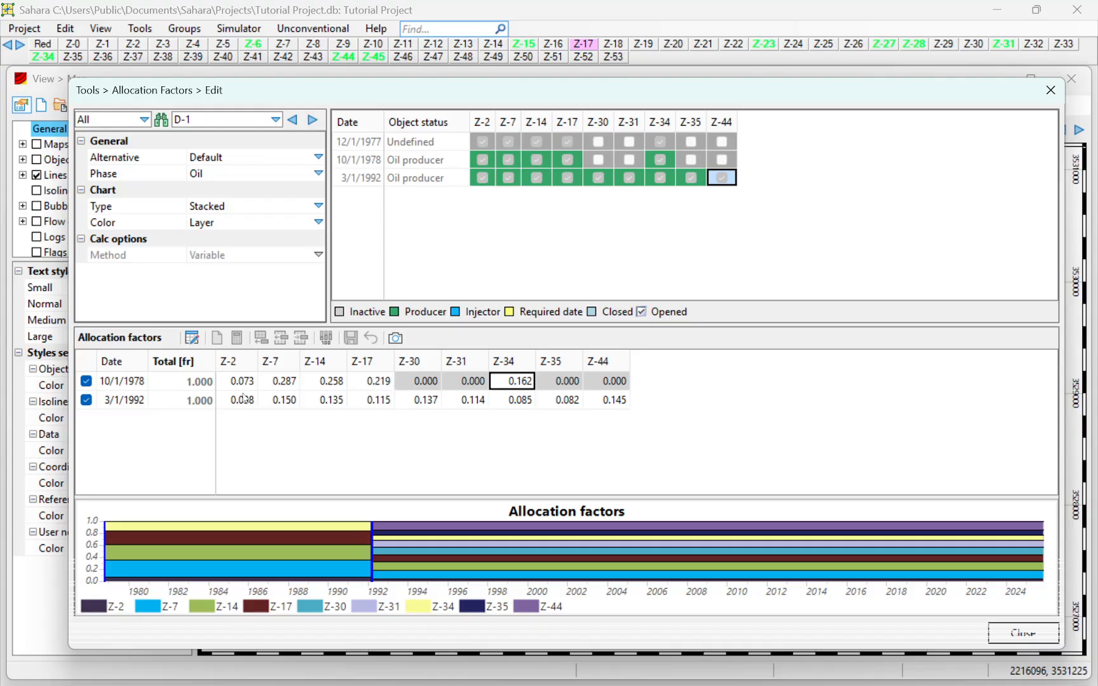
click(197, 382)
click(188, 401)
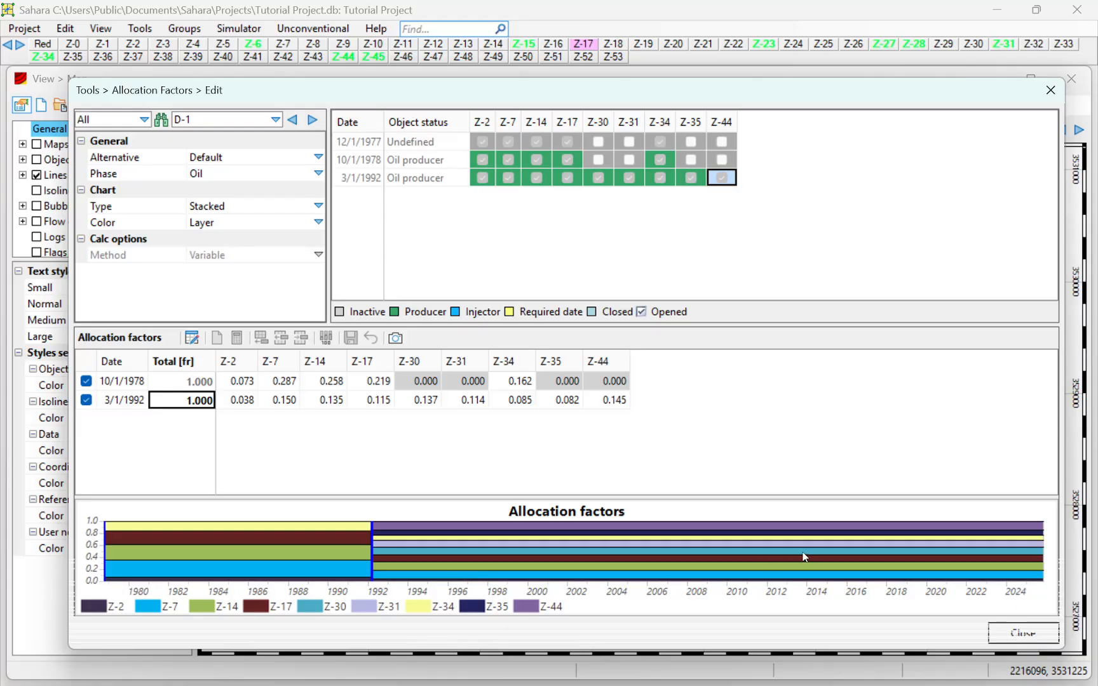
- Advance to well D-4 and examine its undefined and oil producer periods with their open layers
click(311, 123)
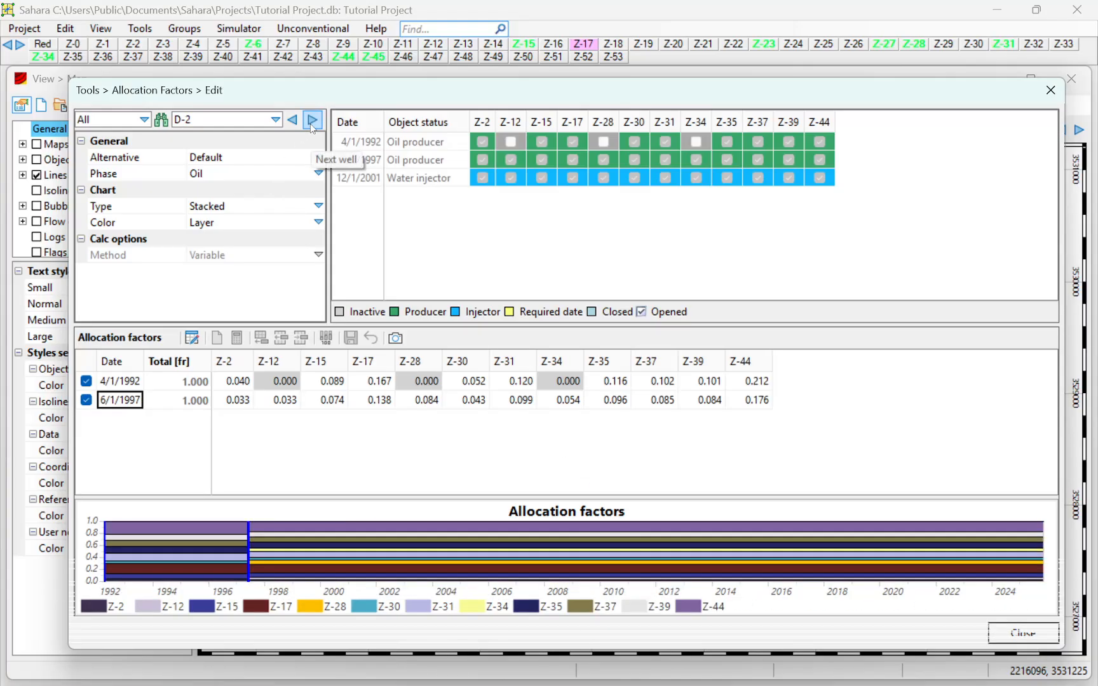
click(311, 122)
click(312, 122)
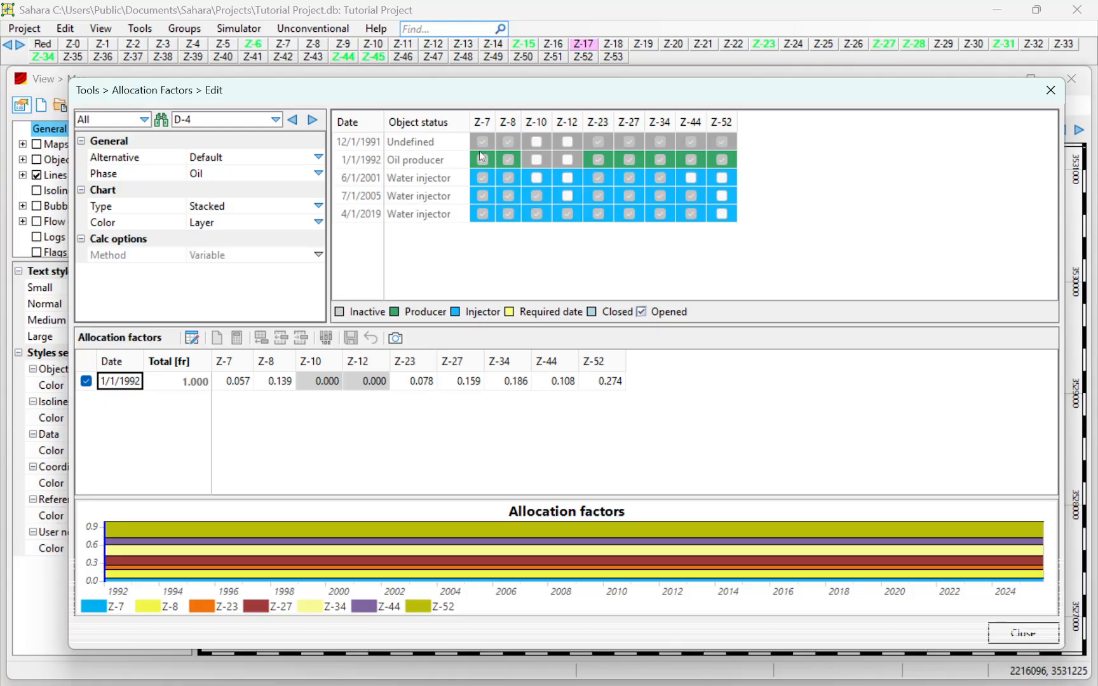
click(449, 142)
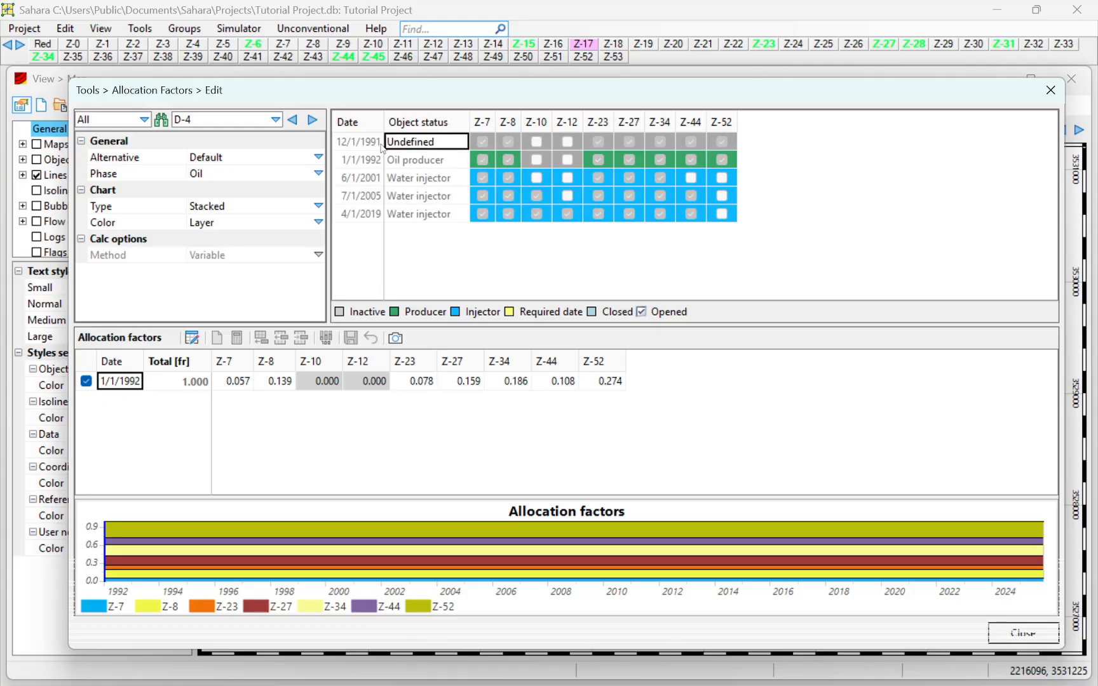
click(438, 161)
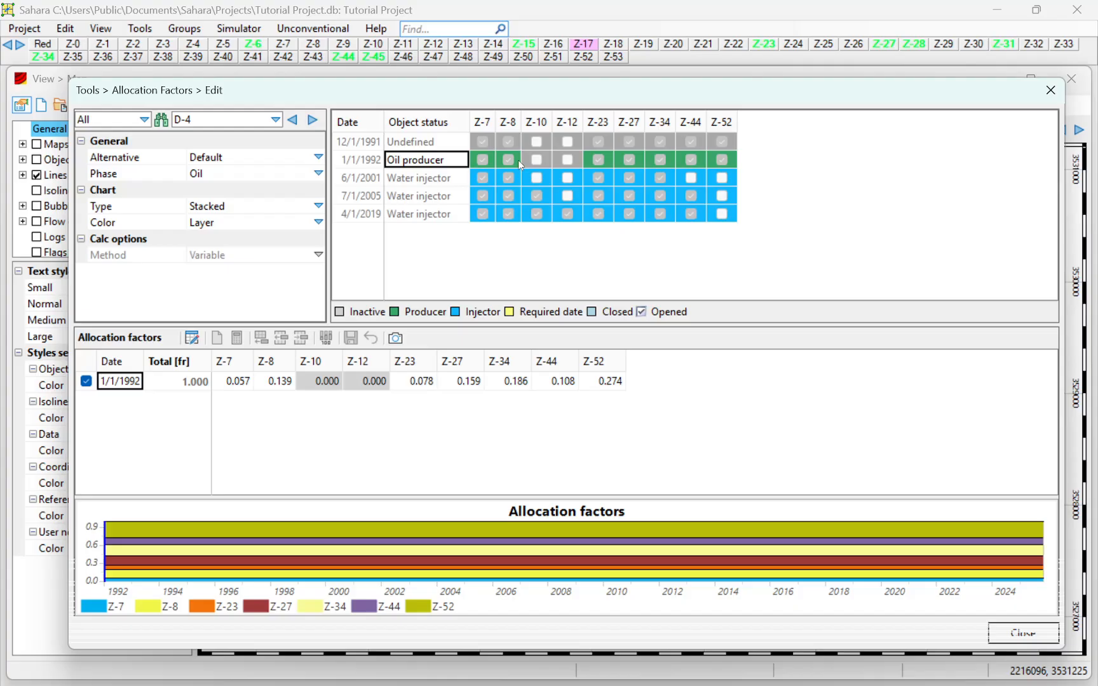
click(734, 157)
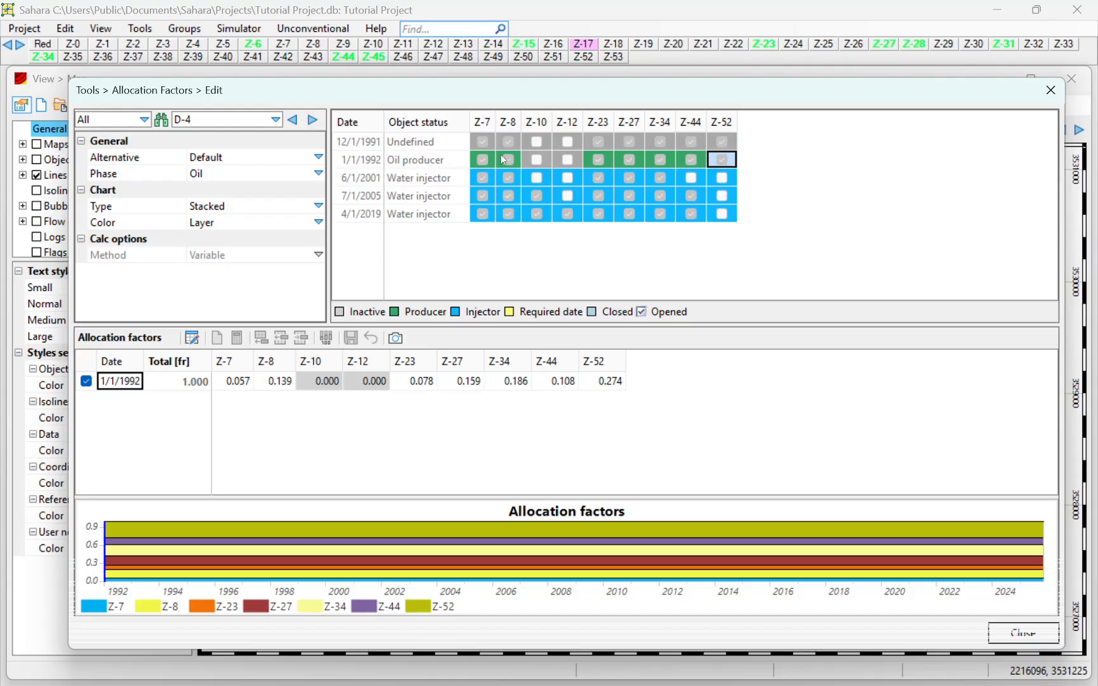
- Examine well D-4's water injector dates 6/1/2001, 7/1/2005 and 4/1/2019, and close the allocation factors editor
click(357, 177)
click(348, 192)
click(365, 216)
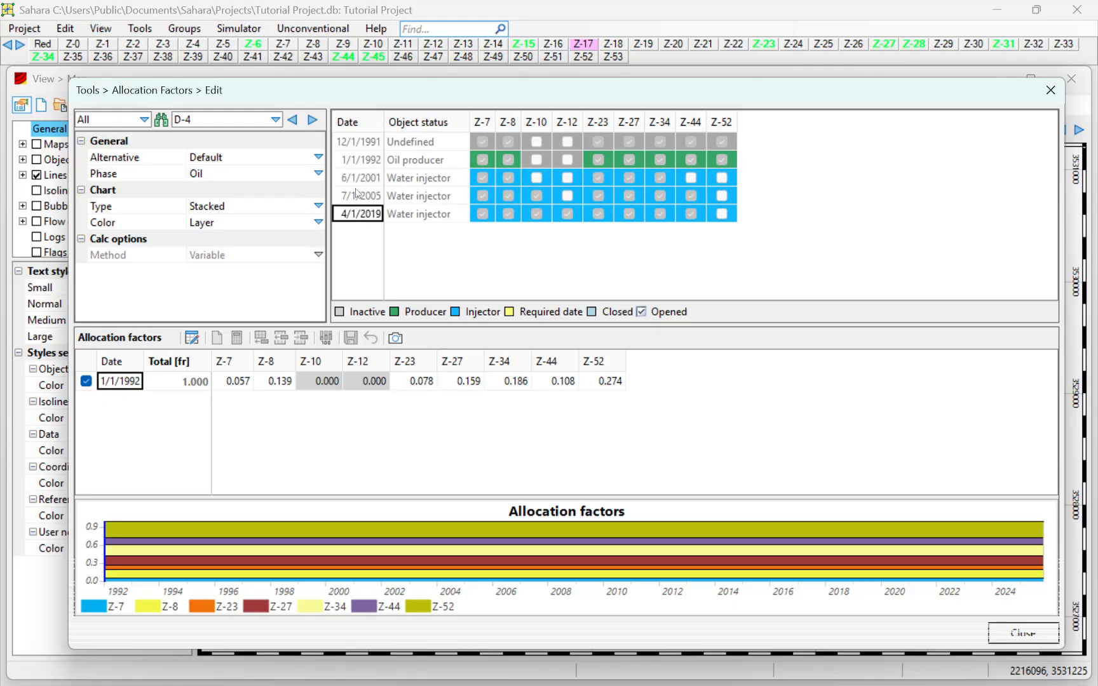
click(356, 190)
click(352, 175)
click(356, 192)
click(360, 210)
click(365, 190)
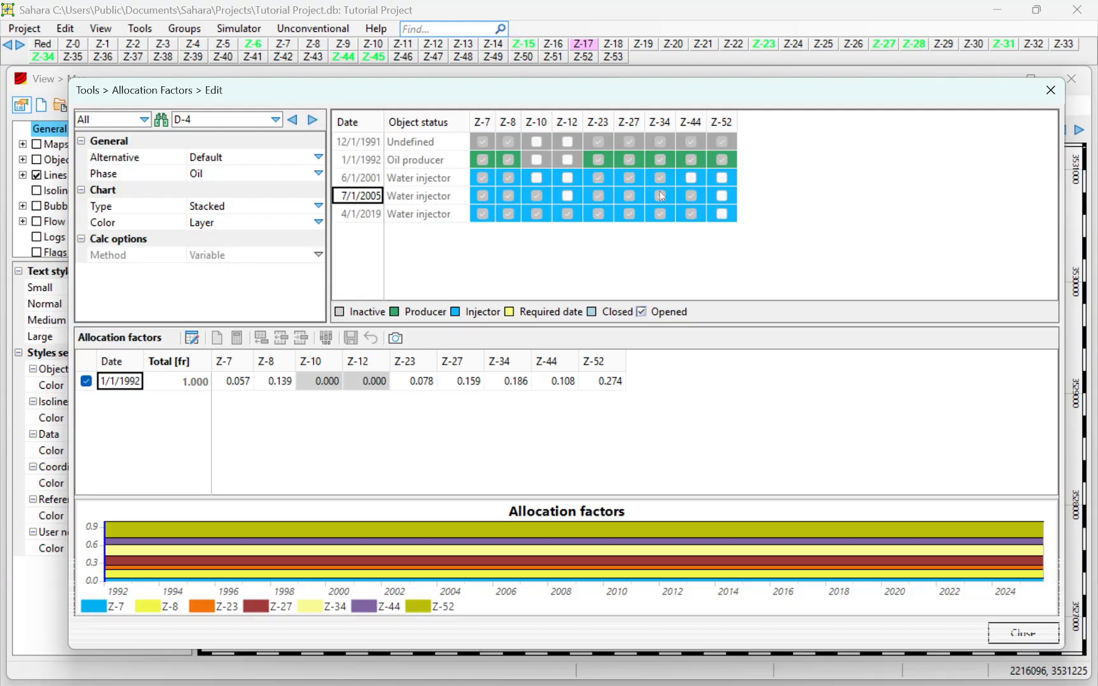
click(1051, 90)
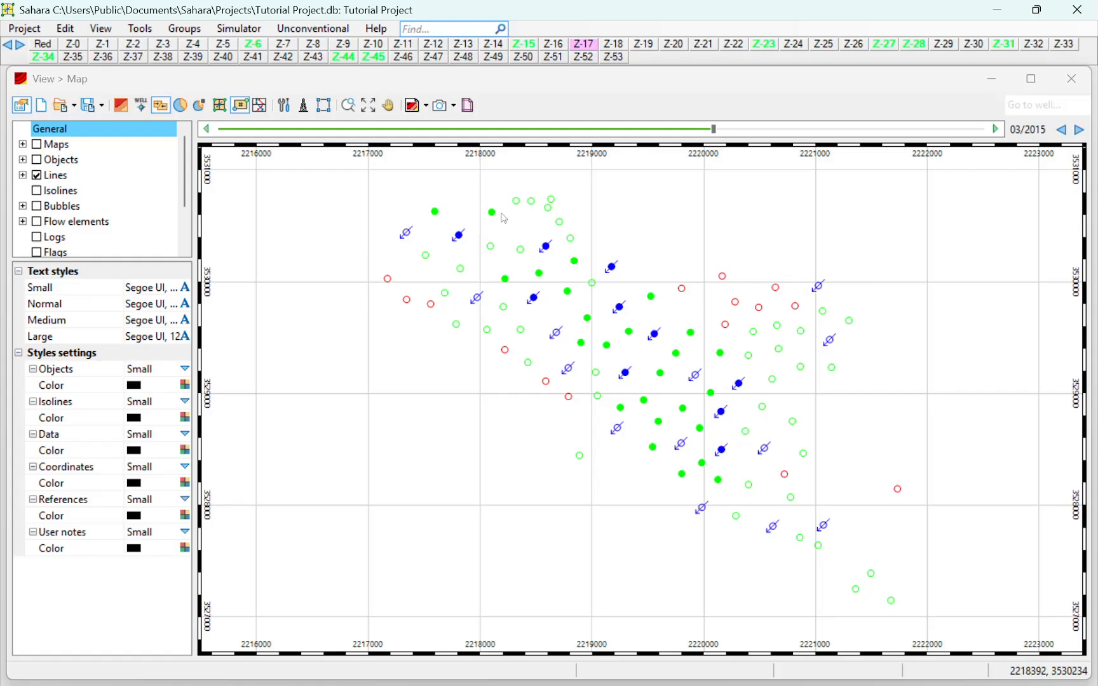
- Open the Apply tool for allocation factors and choose the Default alternative with monthly productions
click(140, 28)
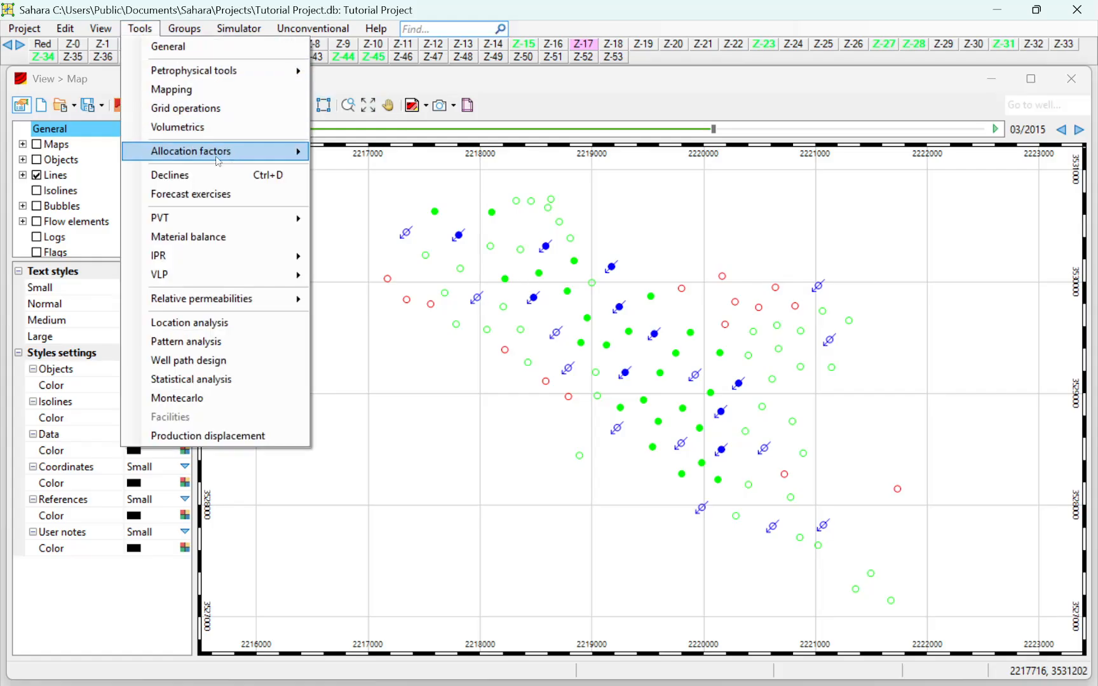
mouse_move(216, 152)
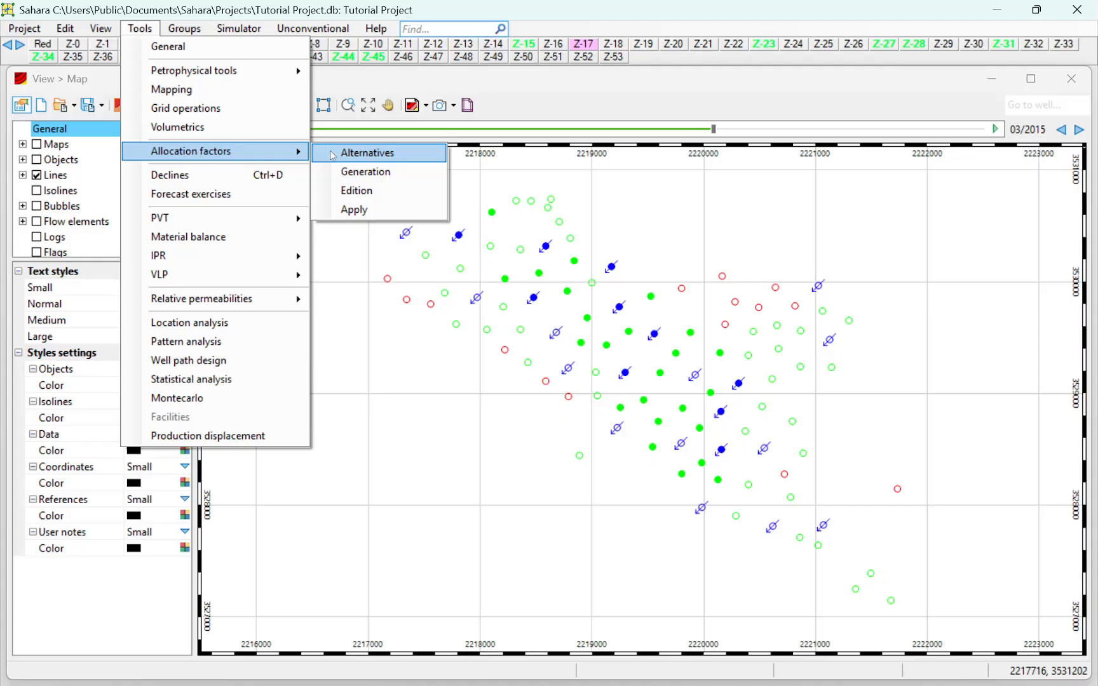
click(351, 210)
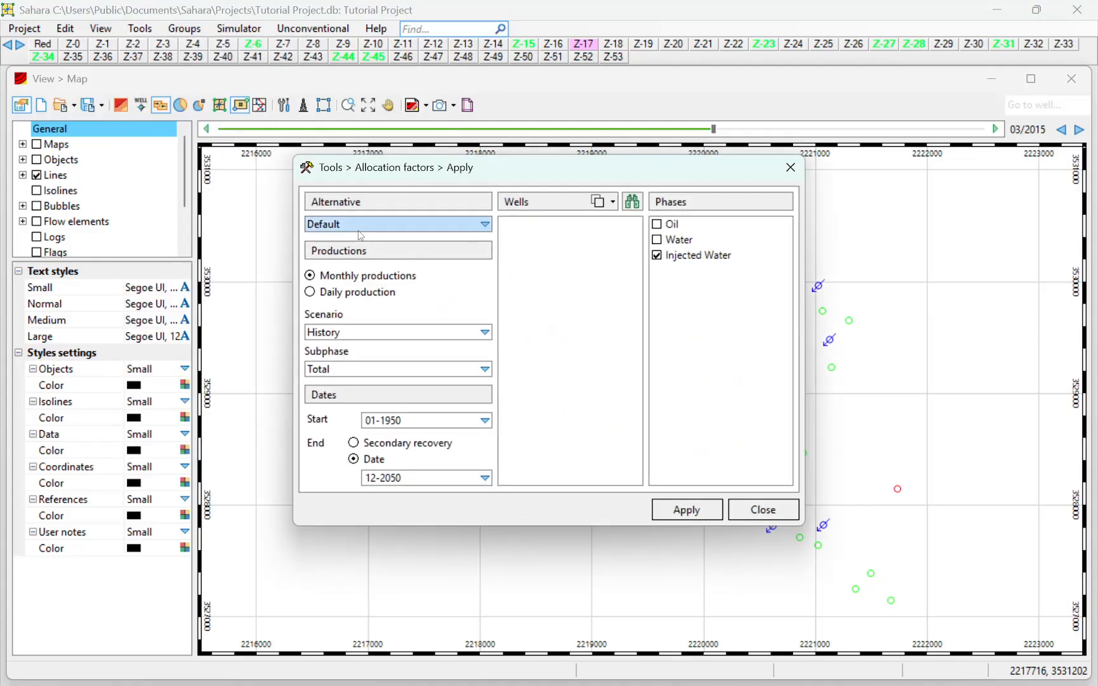
click(359, 231)
click(360, 237)
click(368, 223)
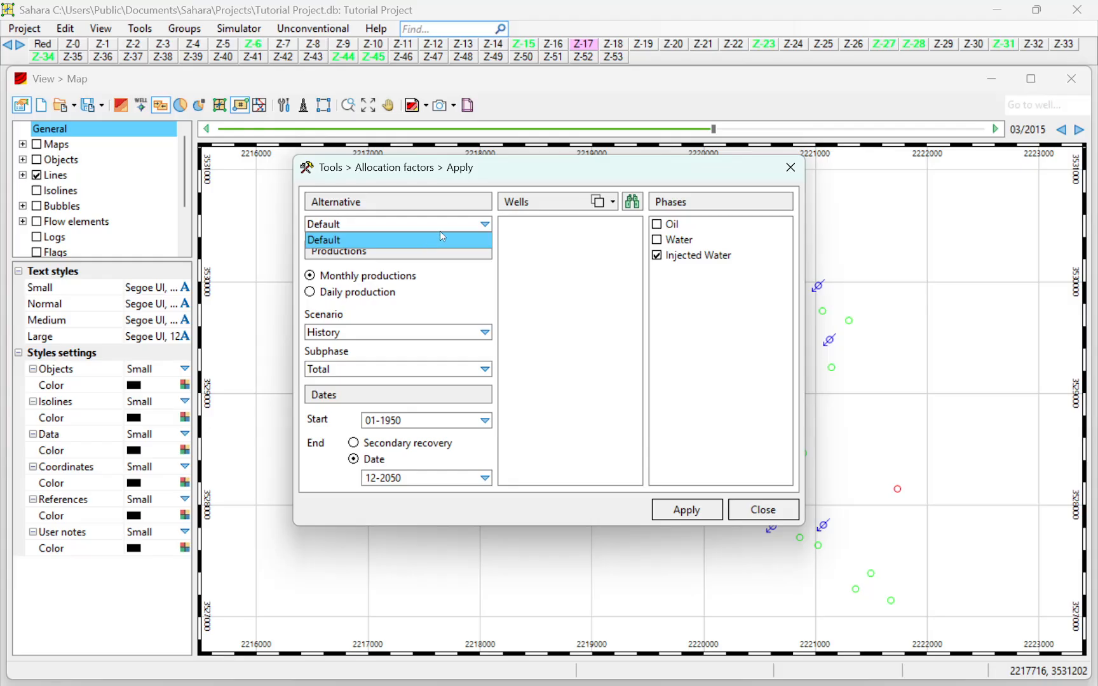
click(344, 282)
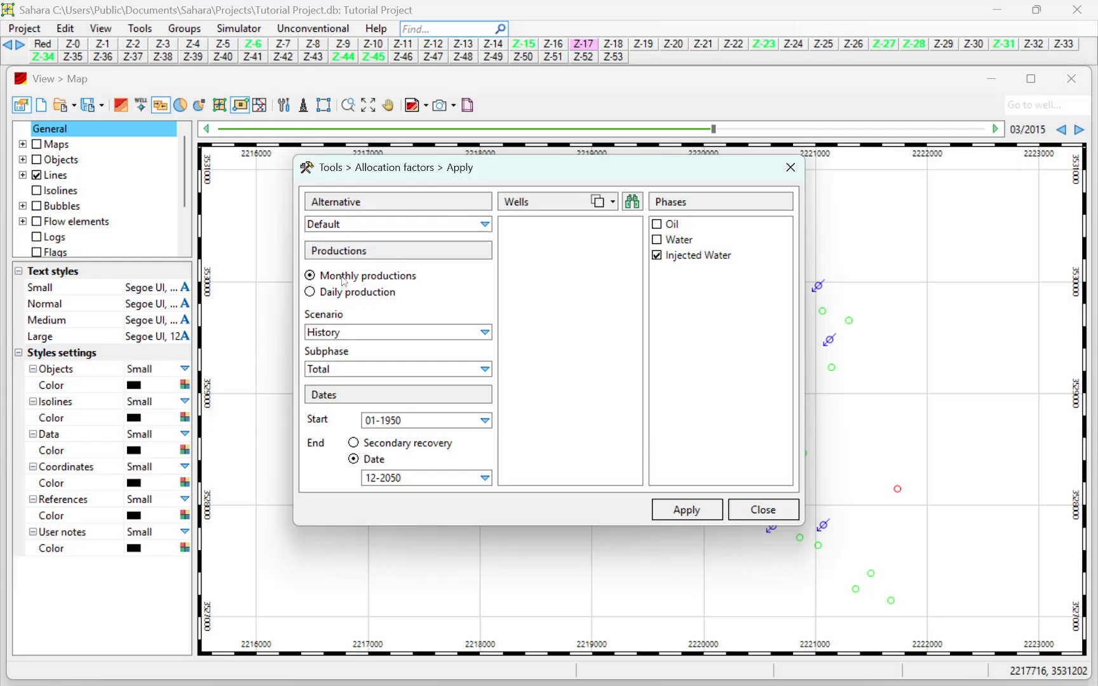
- Check the scenario and subphase options, keeping History as the scenario and Total as the subphase
click(386, 332)
click(386, 332)
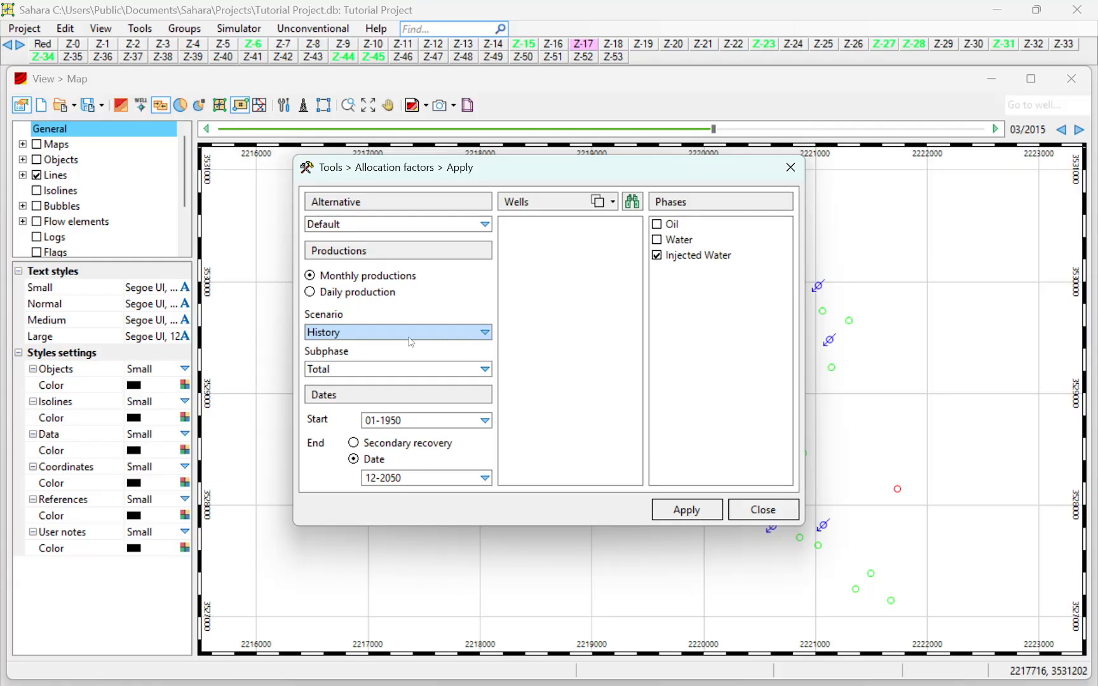
click(336, 333)
click(335, 330)
click(348, 370)
click(345, 372)
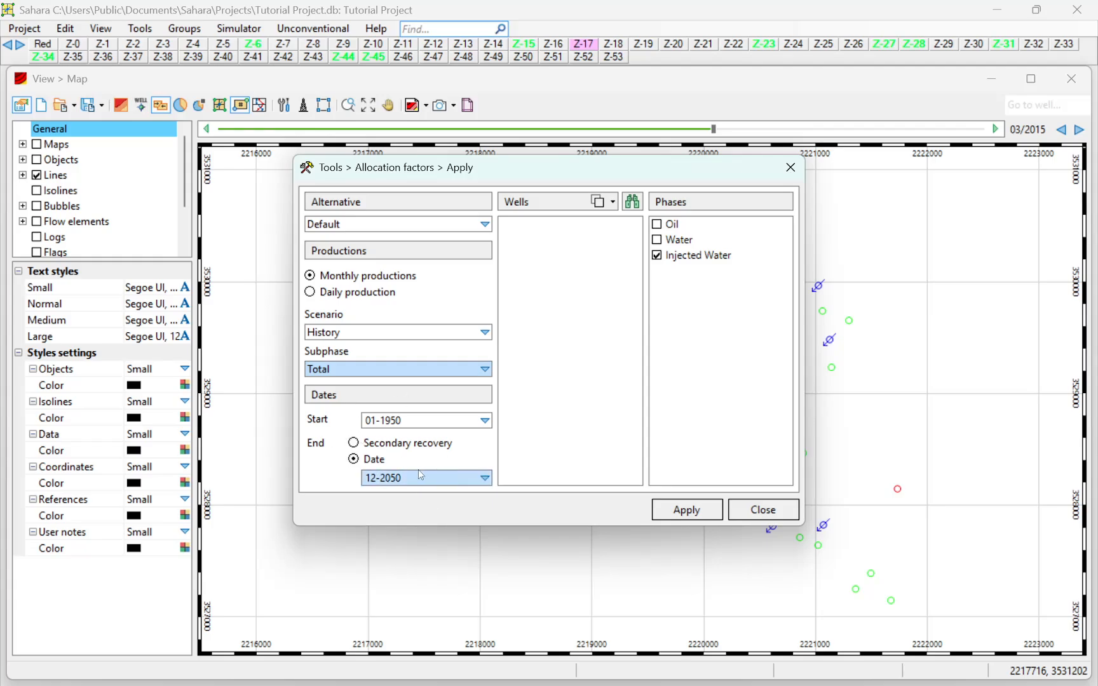
- Apply the Default allocation factors to the Oil and Water monthly productions of all wells, with 12-2050 as the end date
click(375, 445)
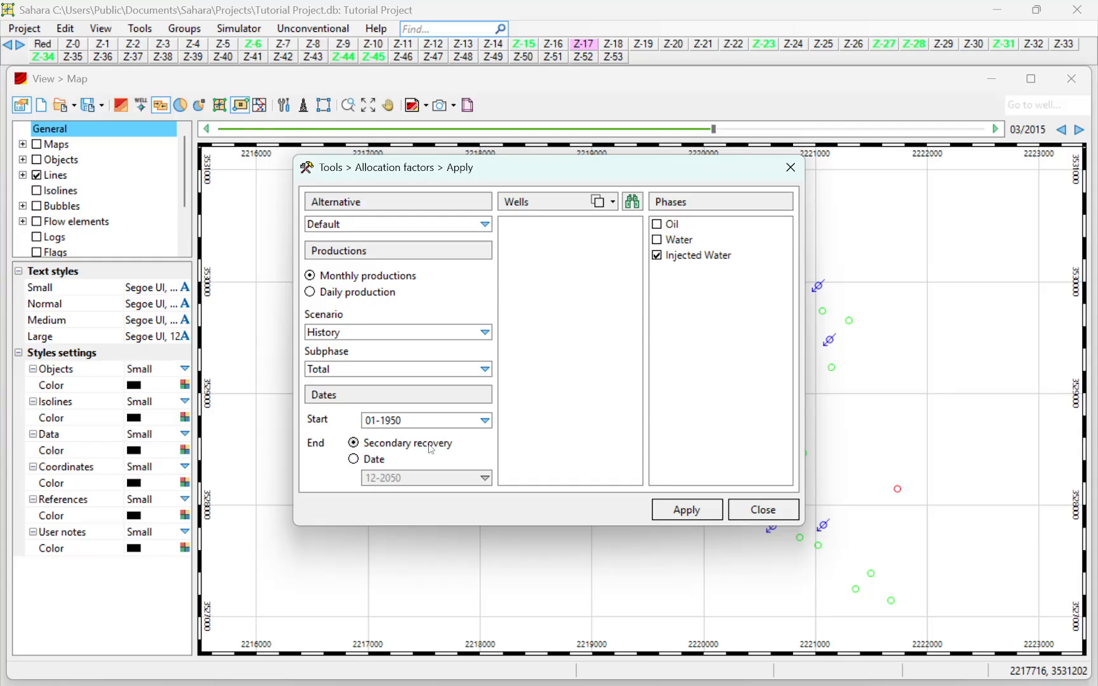
click(367, 466)
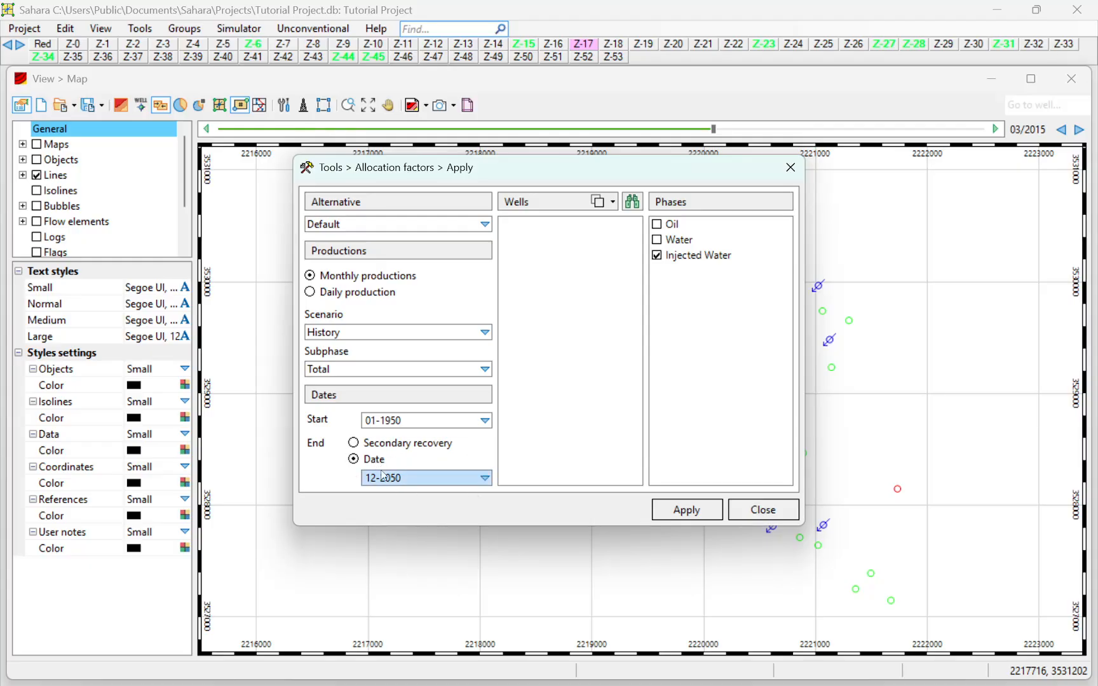
click(598, 201)
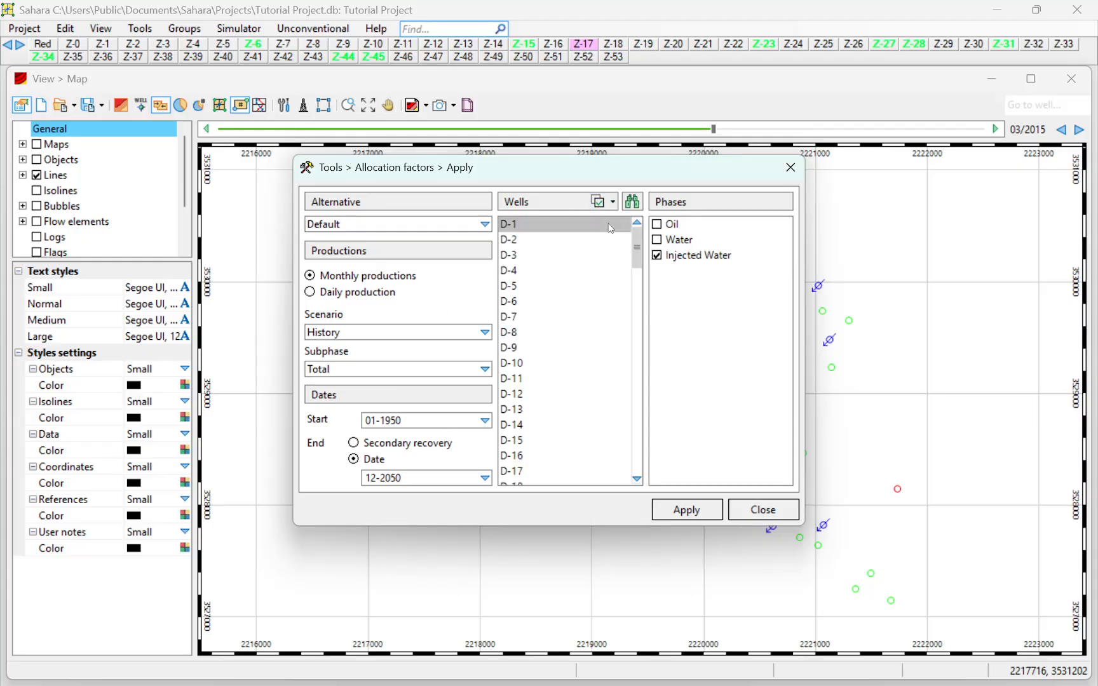
click(658, 239)
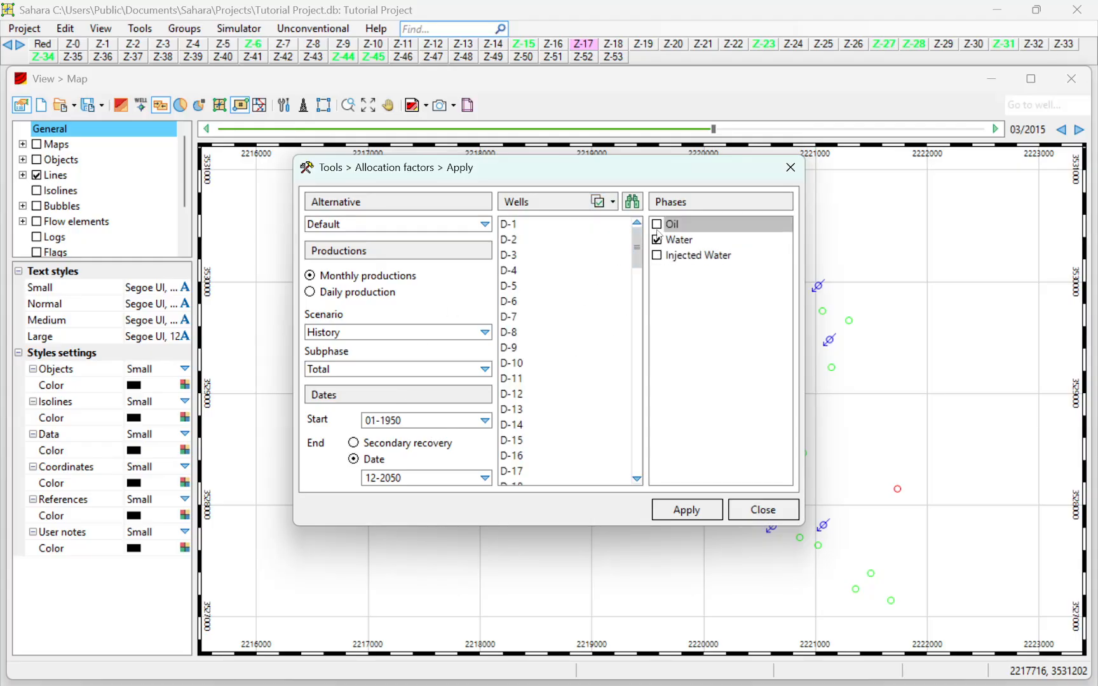
click(658, 224)
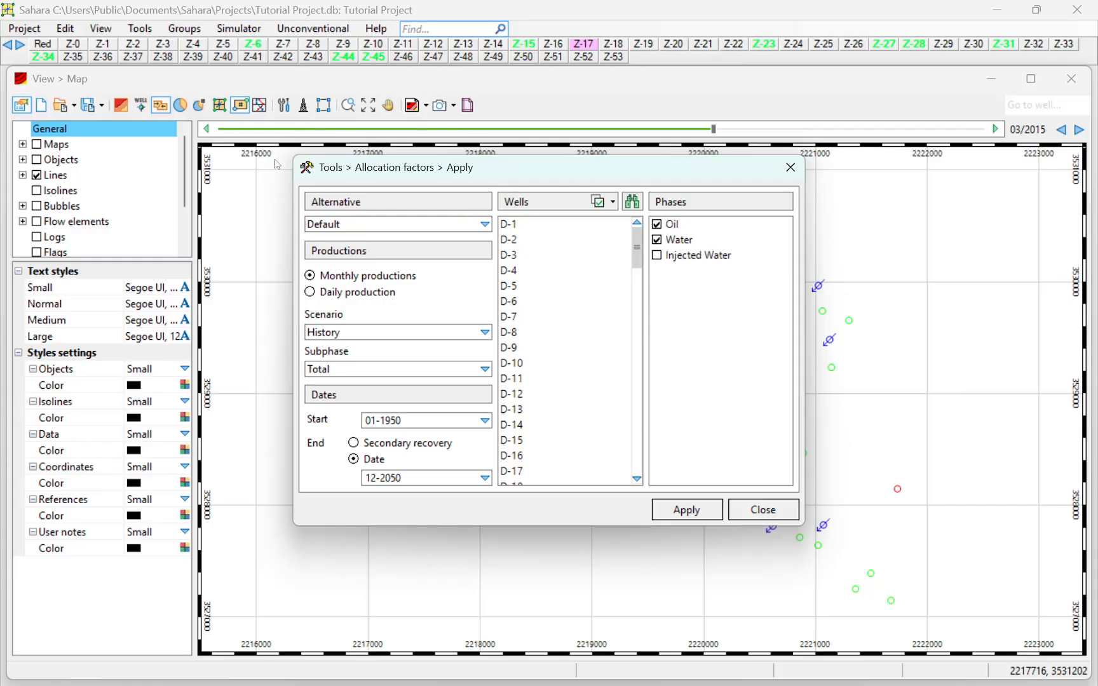
click(351, 224)
click(348, 223)
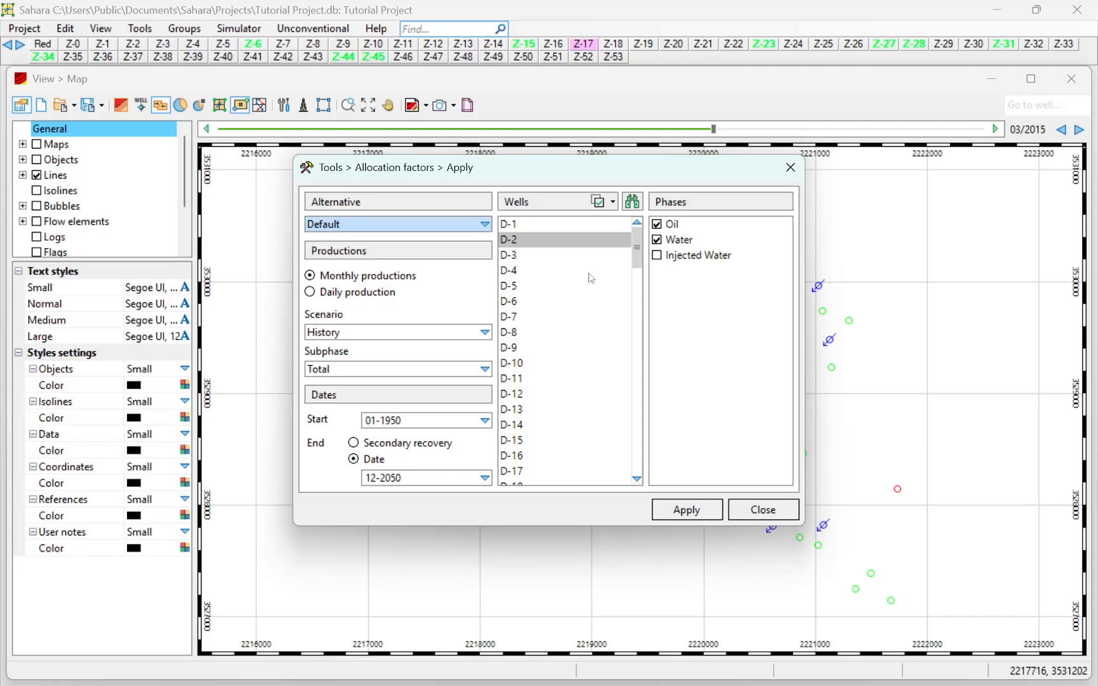
click(685, 510)
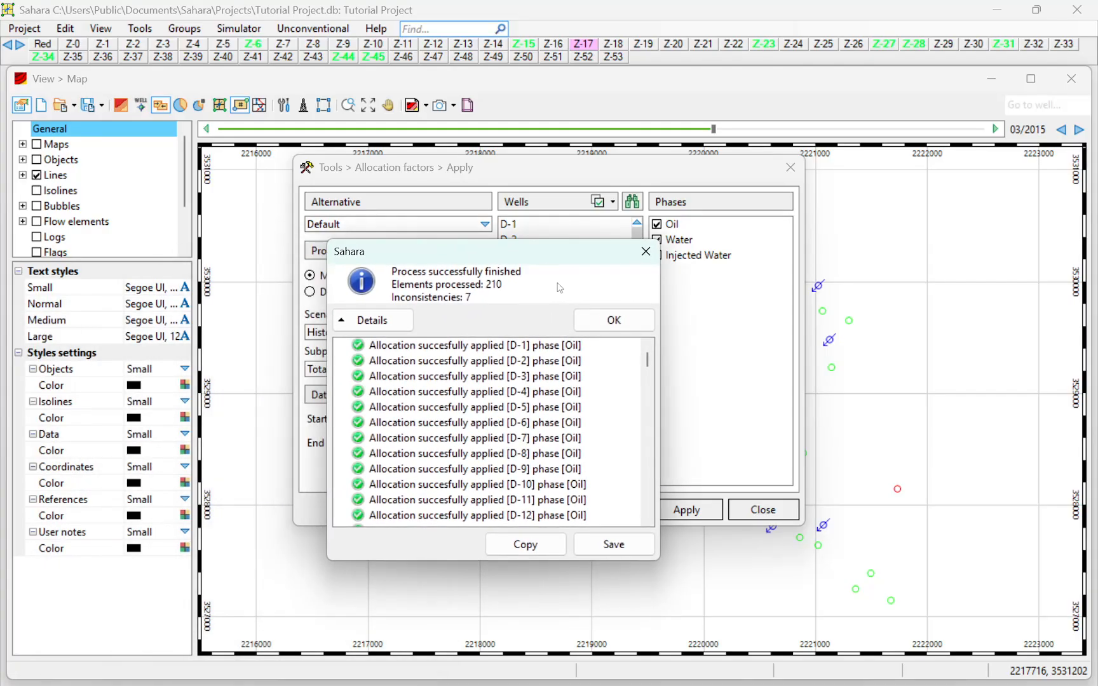
- Examine the processing details for wells without productions or allocation factors, then close the report and the Apply tool
drag(644, 359, 658, 508)
click(498, 377)
click(532, 453)
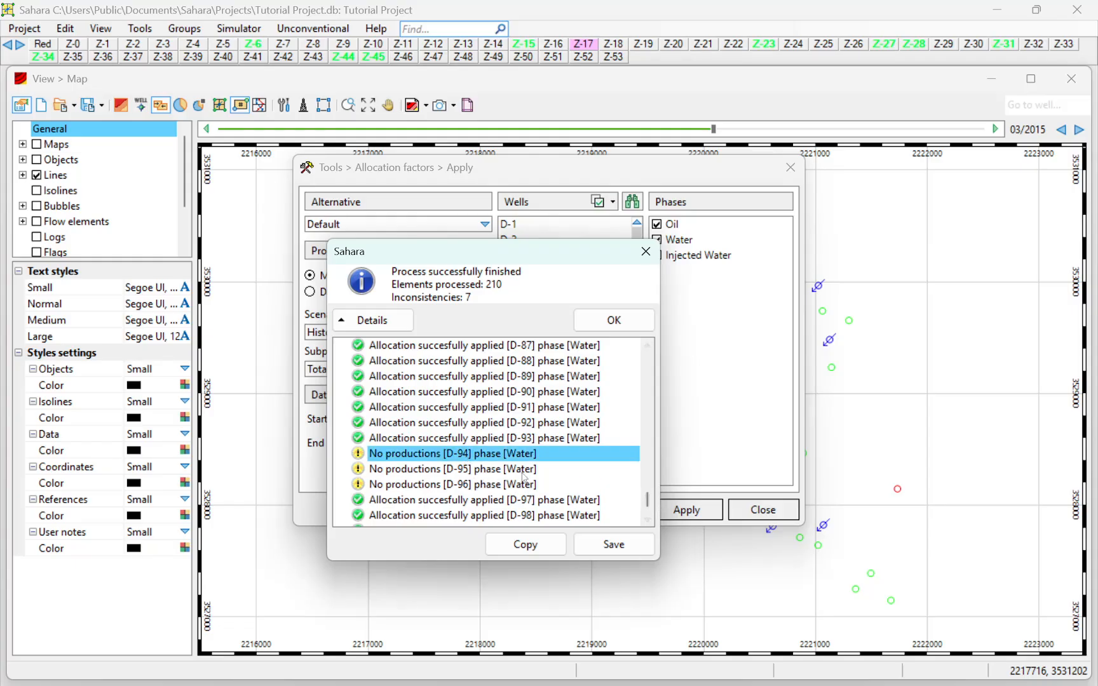
scroll(532, 480, down, 2)
scroll(547, 470, up, 8)
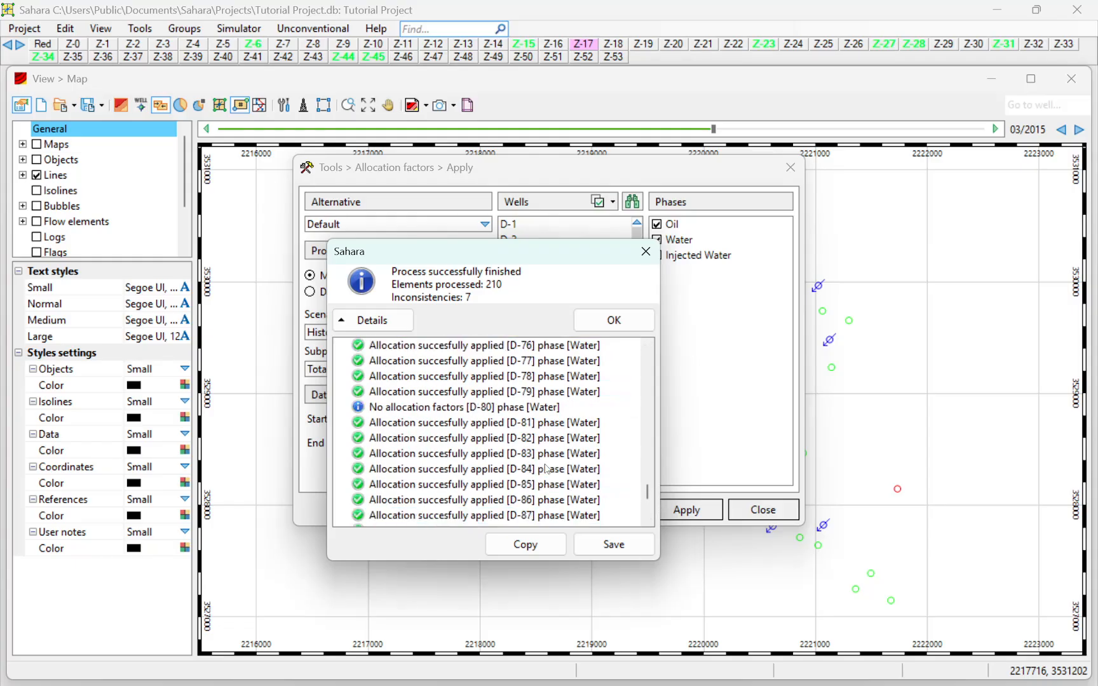
scroll(546, 470, down, 2)
scroll(545, 468, up, 7)
click(614, 320)
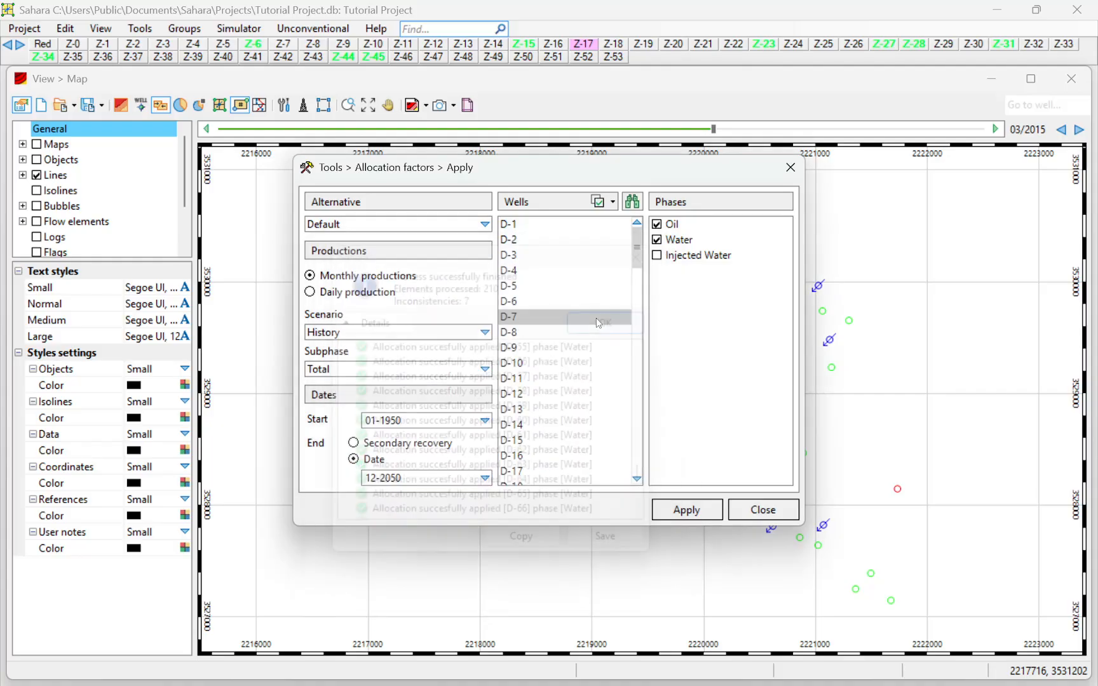
click(763, 509)
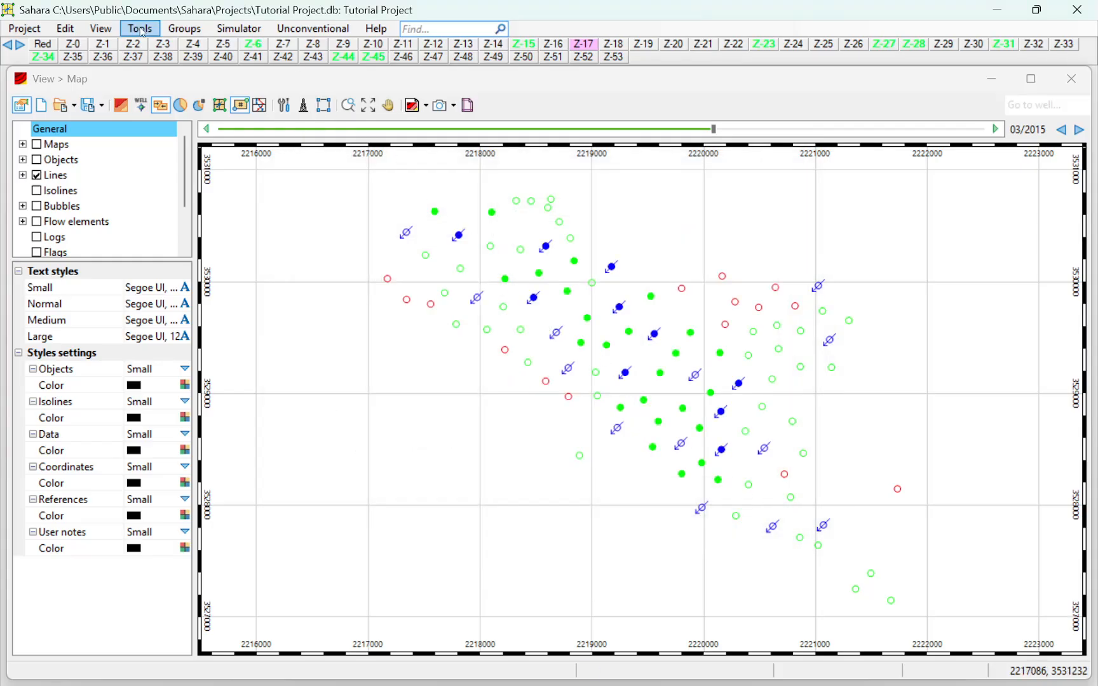
- Open the Productions view and replace its current configuration with a new blank one
click(66, 29)
mouse_move(101, 28)
click(118, 64)
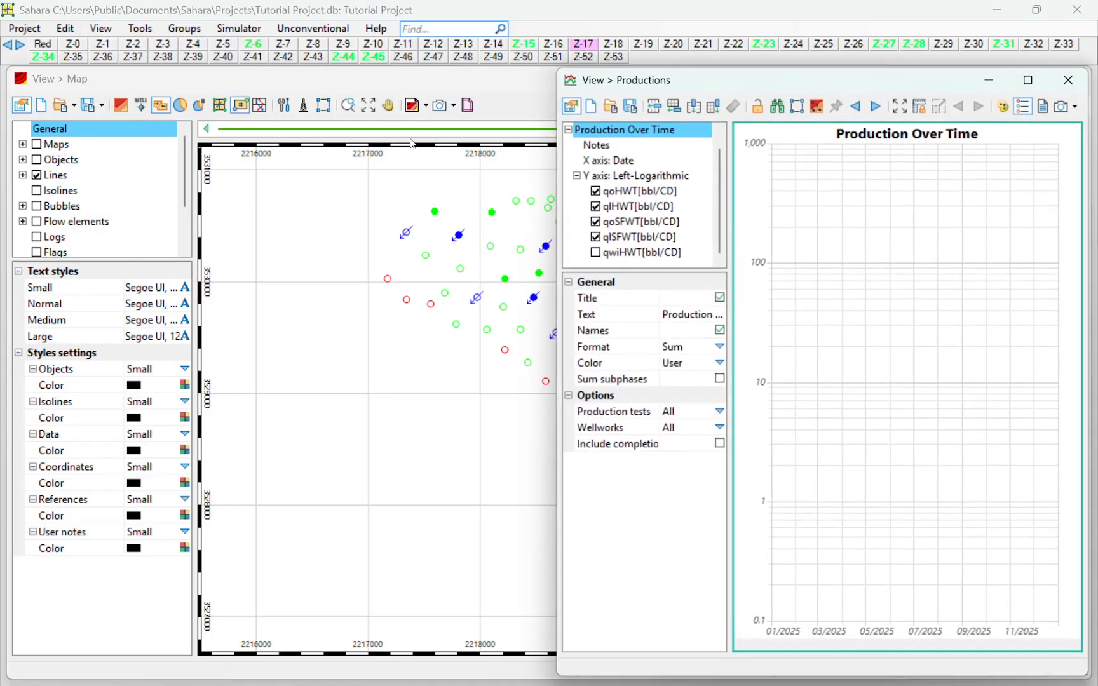
click(591, 105)
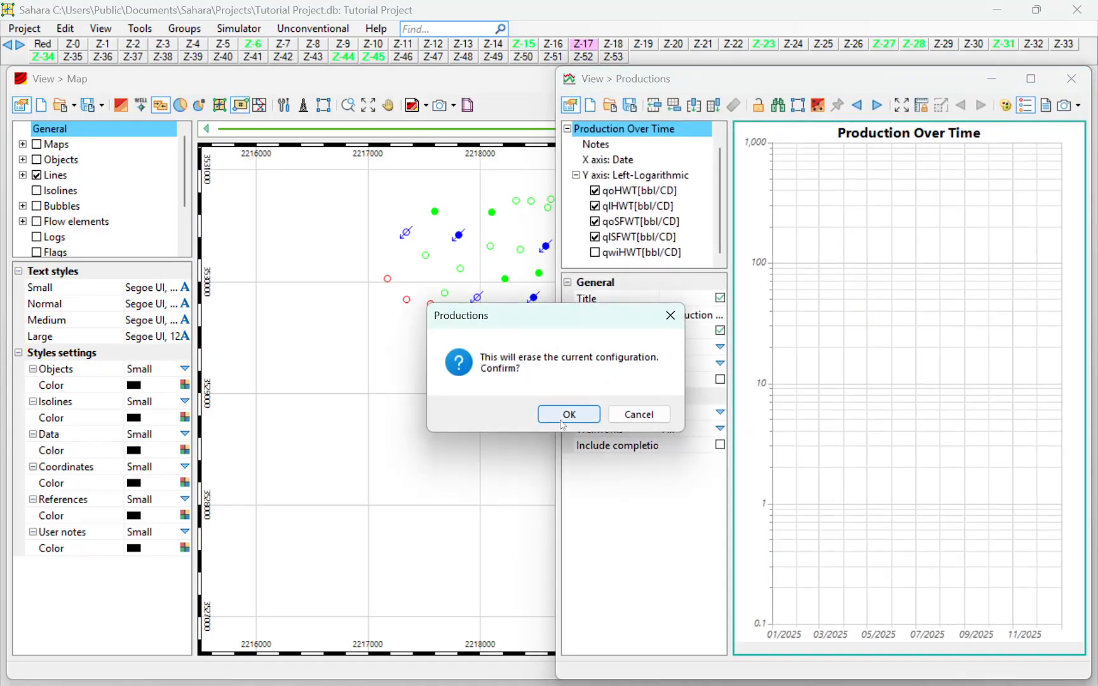
click(566, 414)
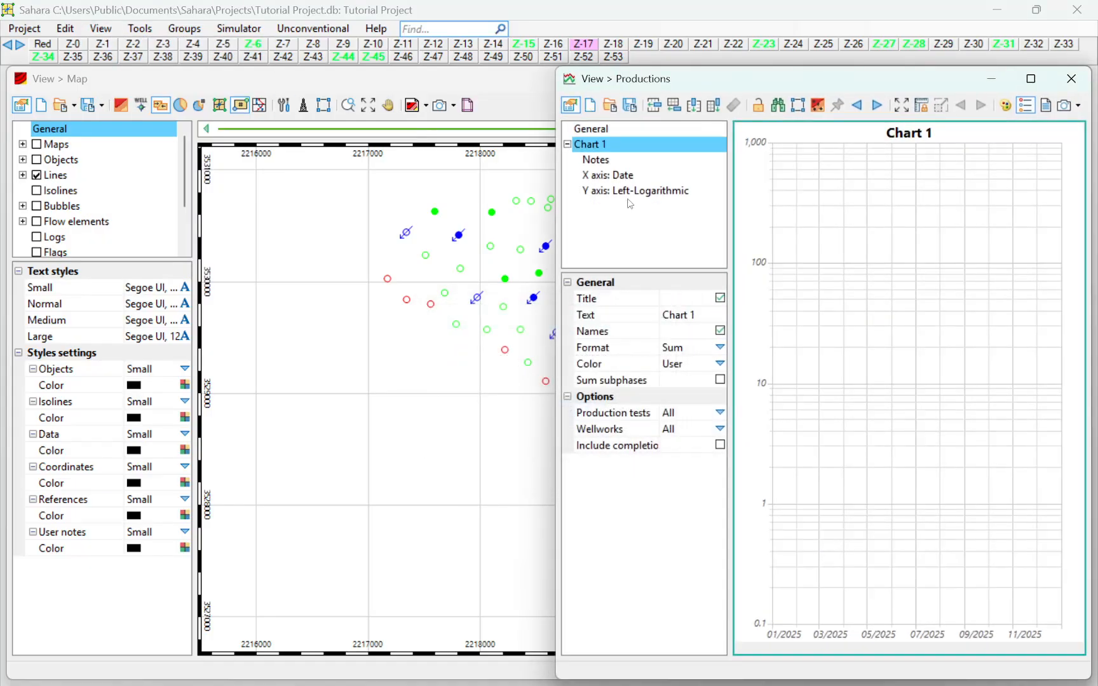
right_click(594, 147)
click(616, 158)
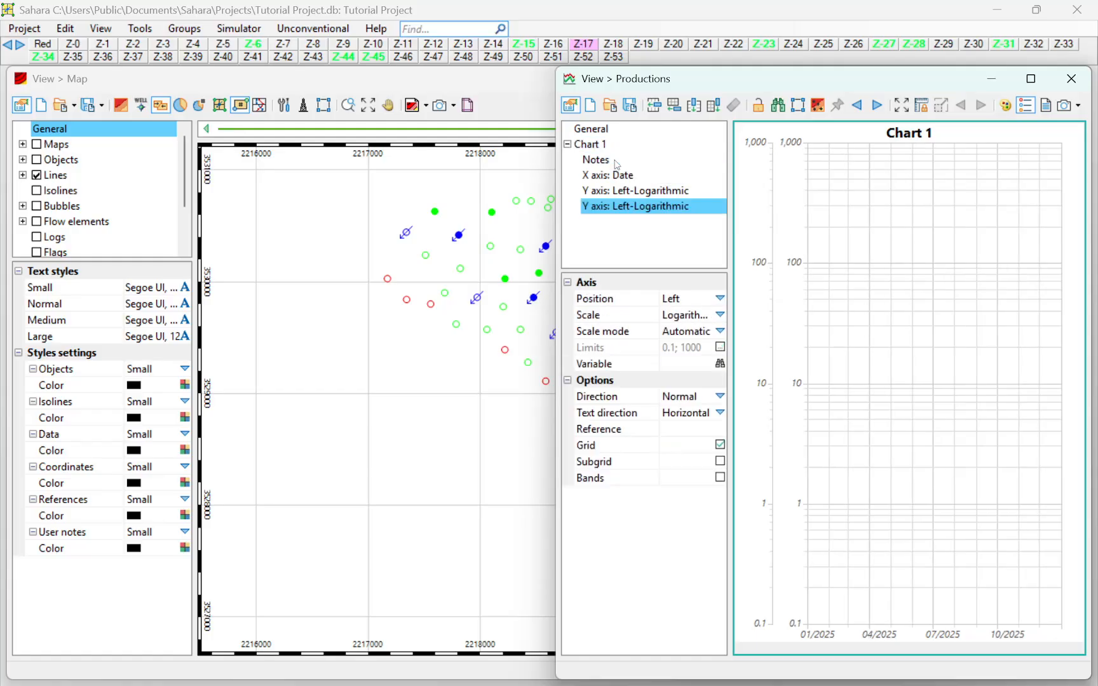
right_click(626, 206)
click(674, 272)
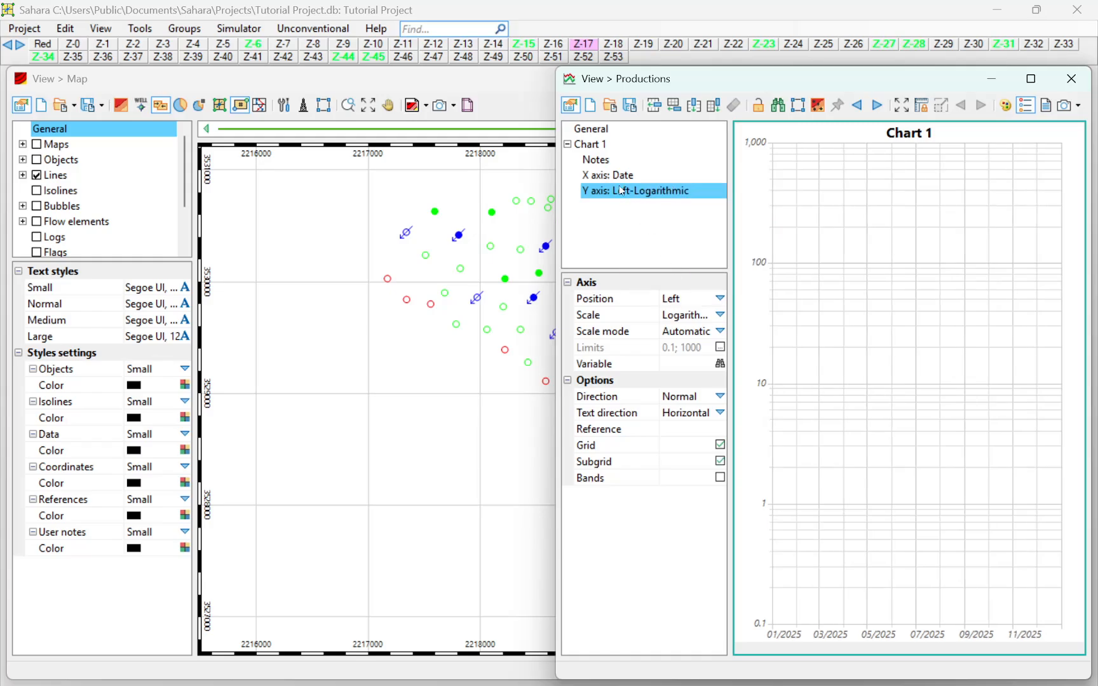
- Choose the monthly History oil variable by layer, Total per calendar day, for the chart's logarithmic Y axis
right_click(622, 191)
click(655, 194)
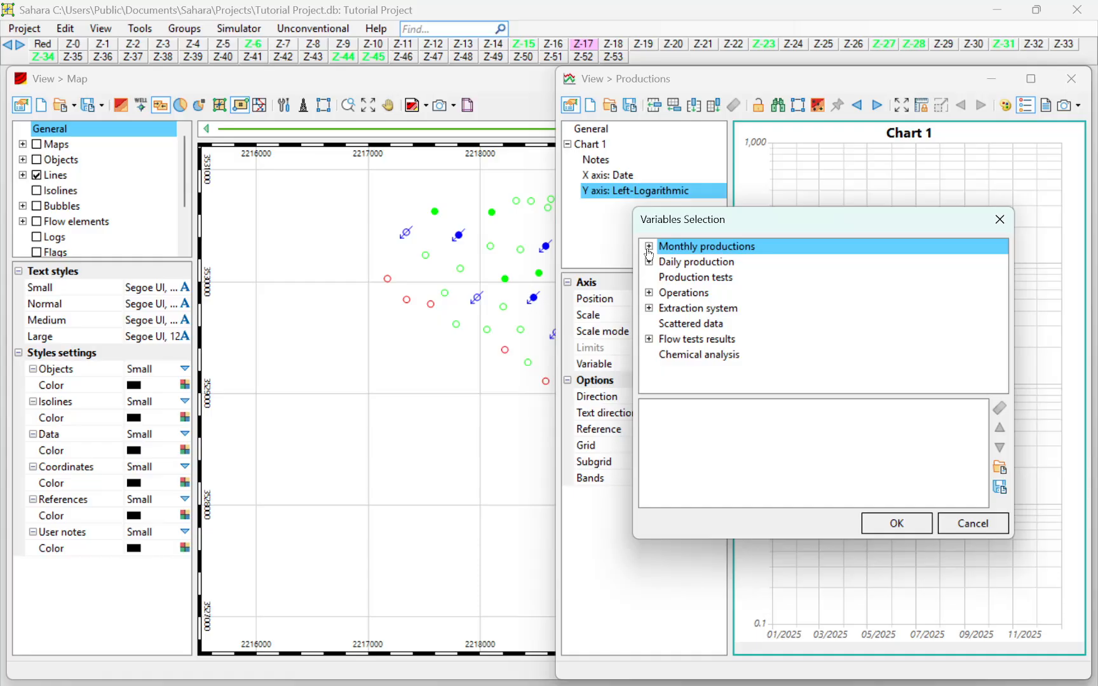
click(649, 247)
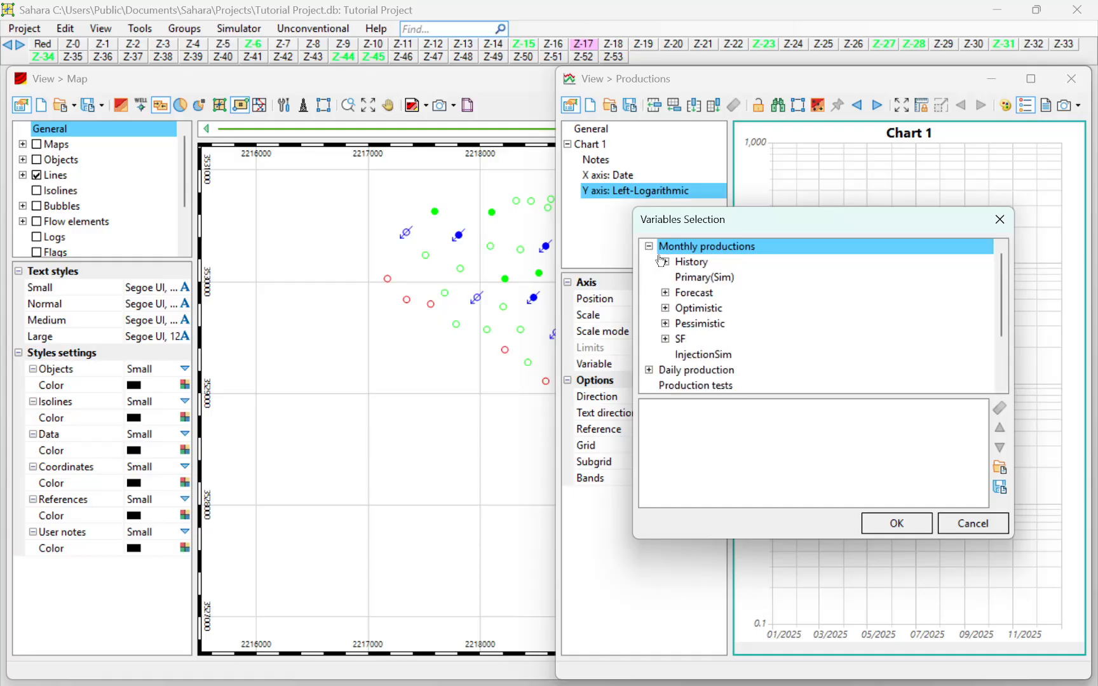
click(666, 262)
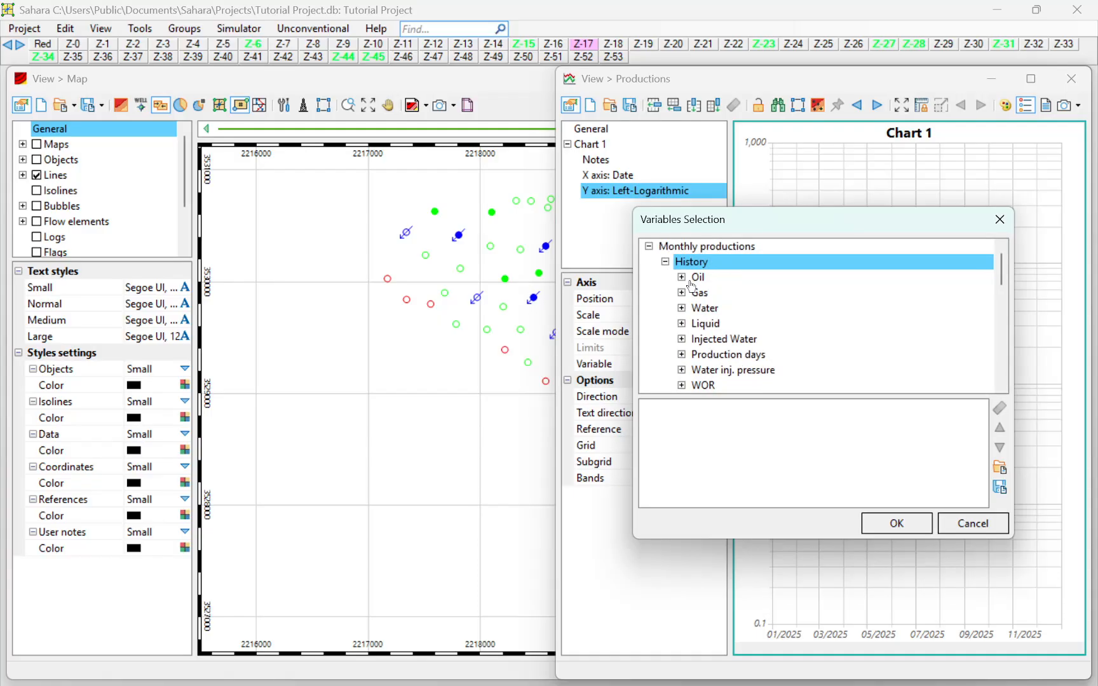
click(682, 278)
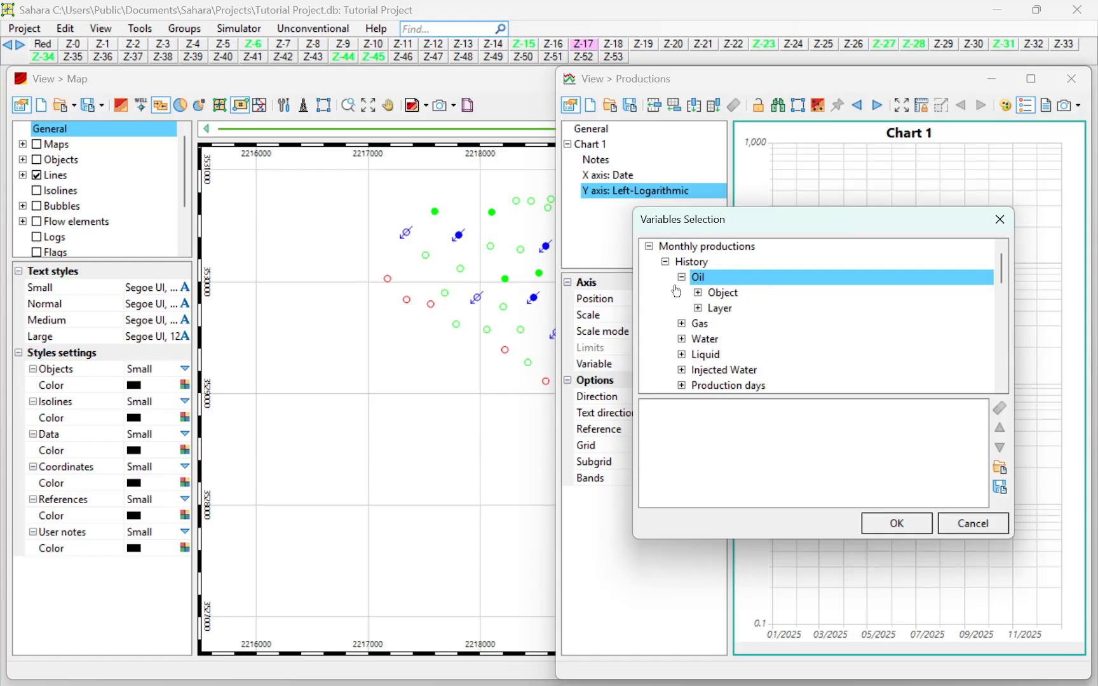
double_click(727, 314)
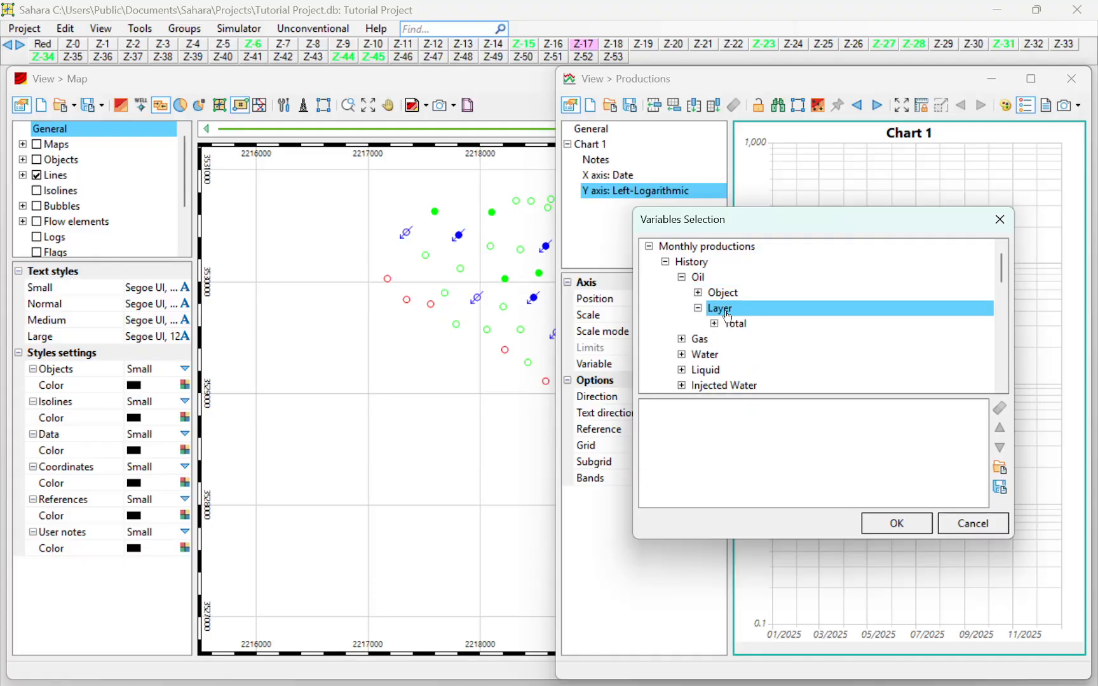
double_click(727, 326)
double_click(745, 341)
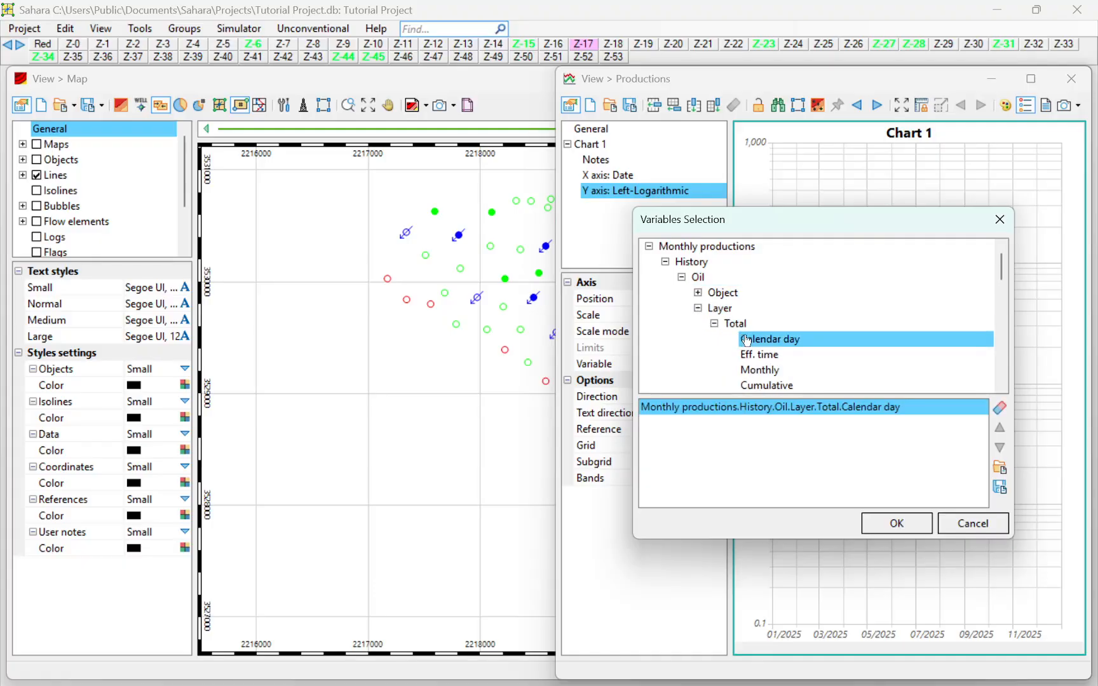
click(698, 307)
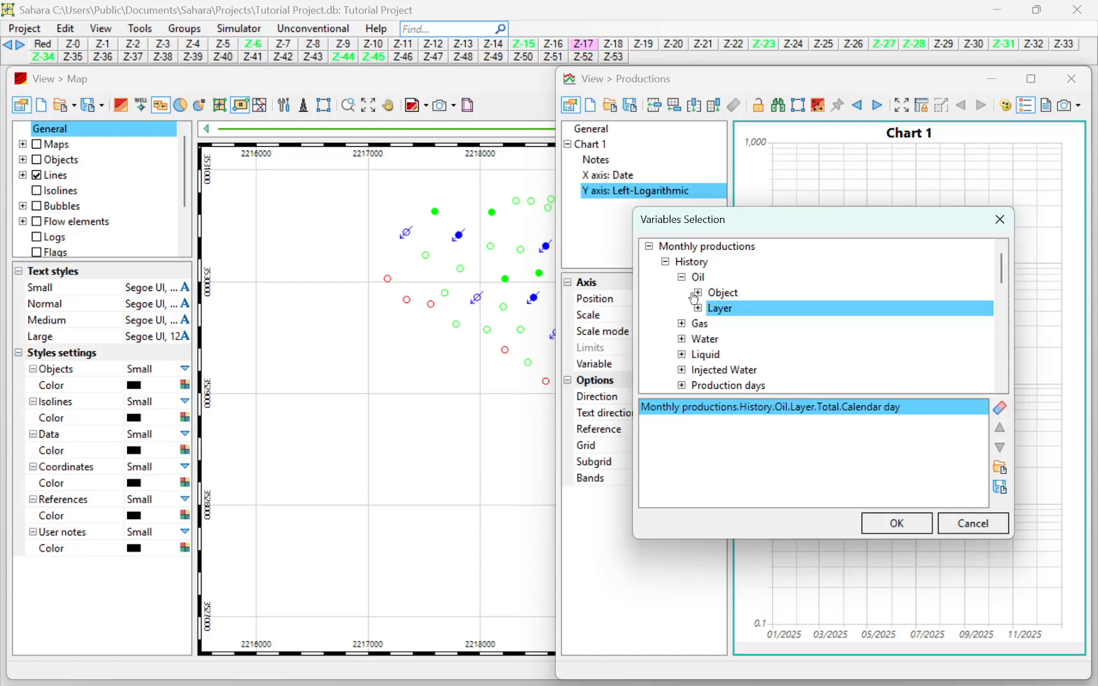
click(681, 278)
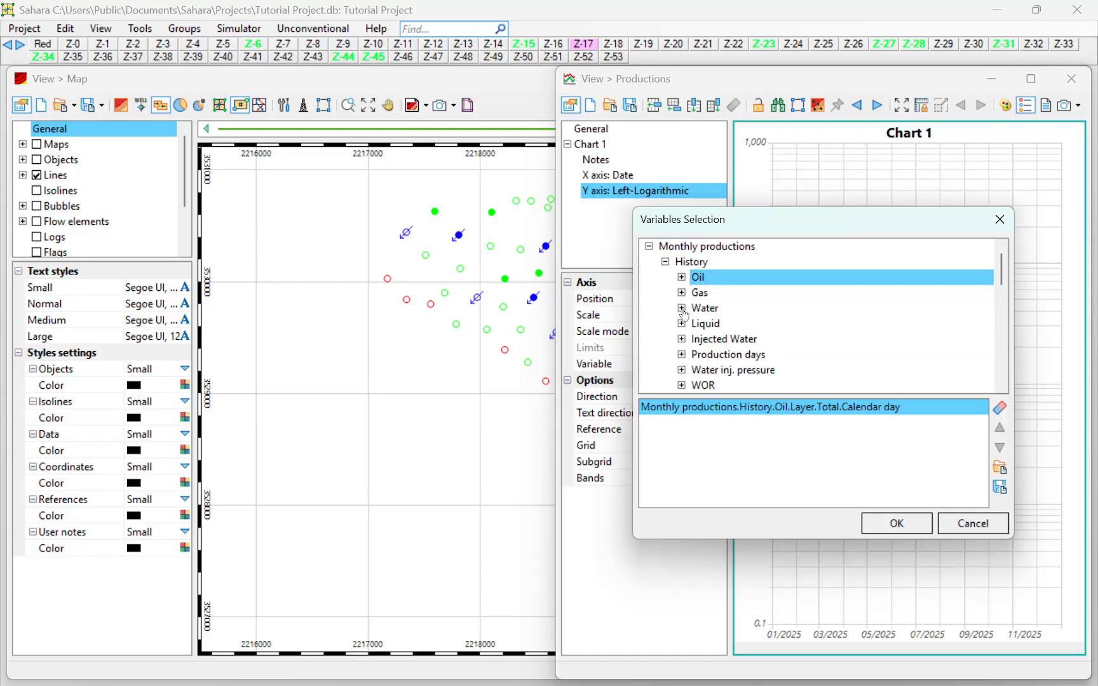
click(682, 309)
click(699, 340)
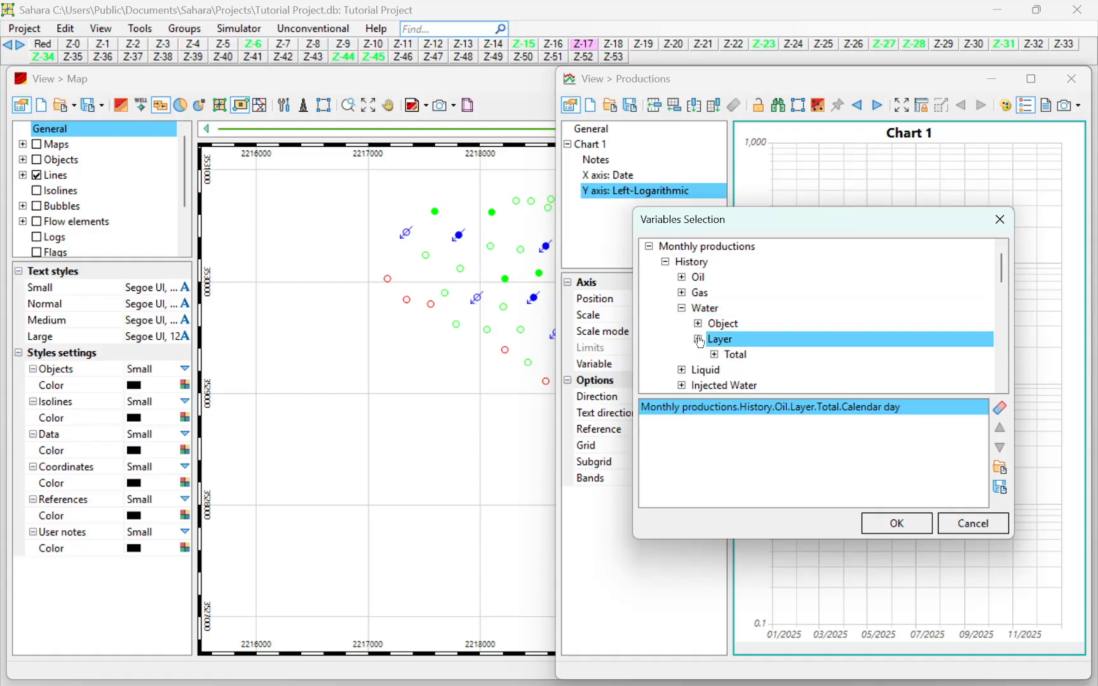
click(700, 339)
click(681, 308)
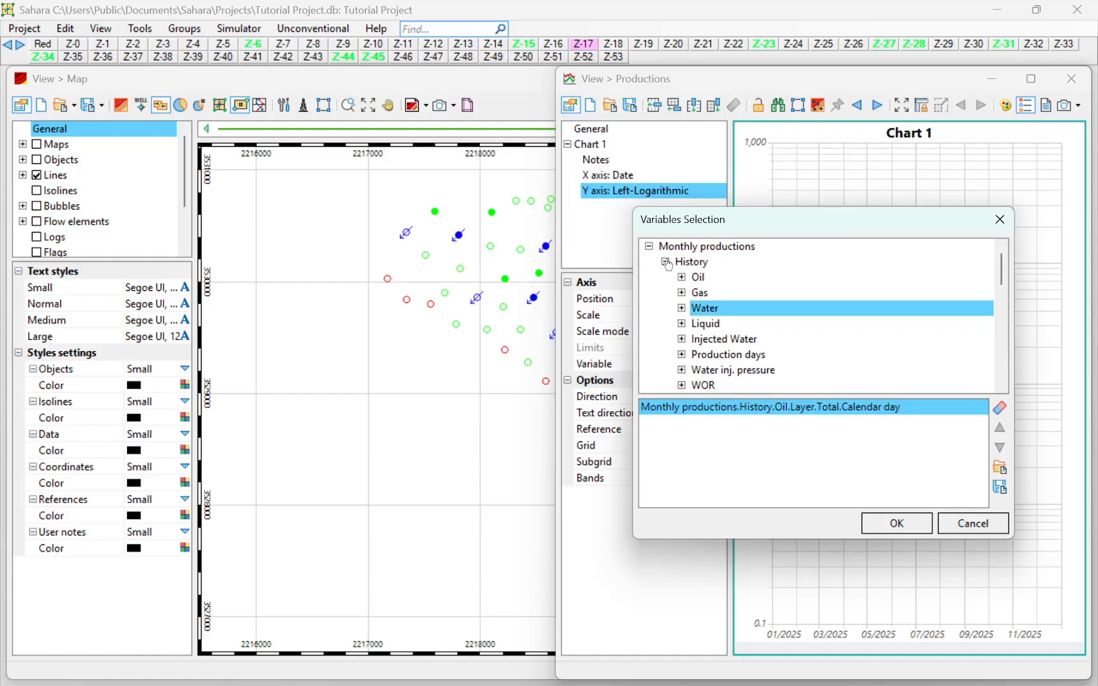
- Add the monthly History liquid variable by layer, Total per calendar day, and confirm the Y axis variable selection
click(682, 324)
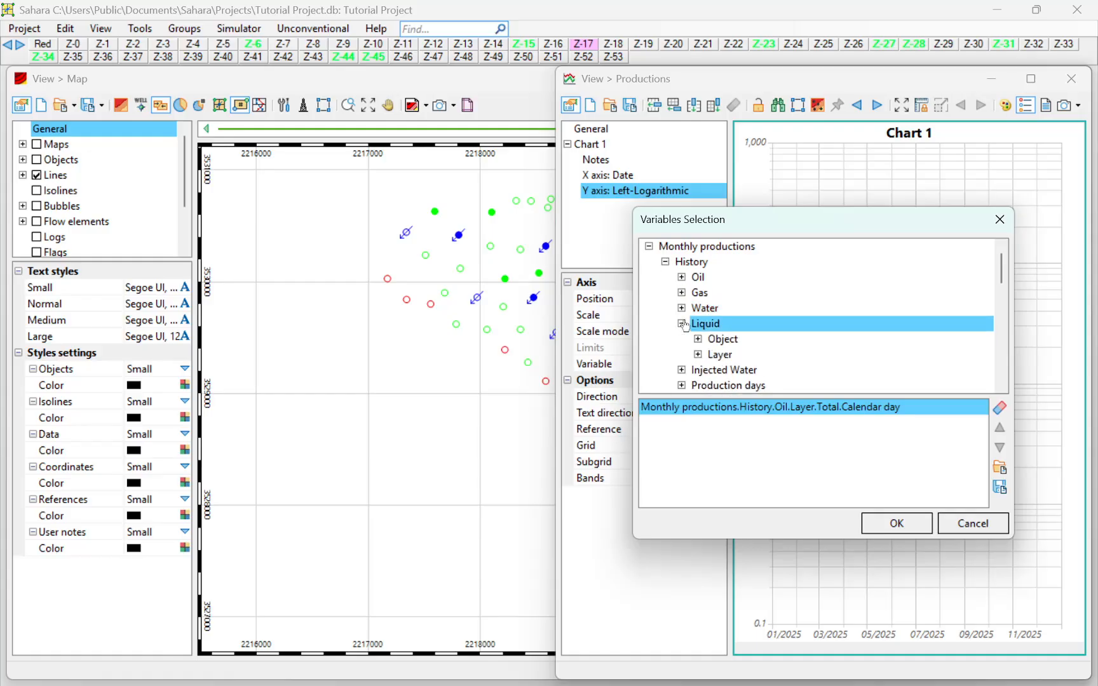
click(699, 355)
click(715, 371)
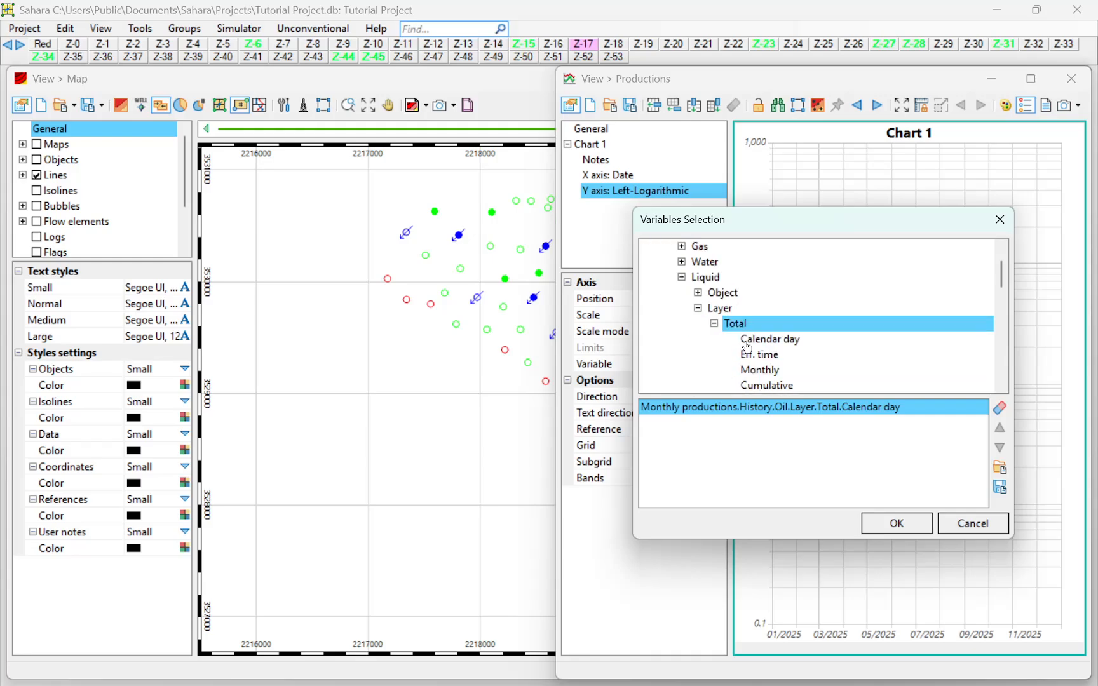
drag(752, 342, 807, 429)
click(890, 522)
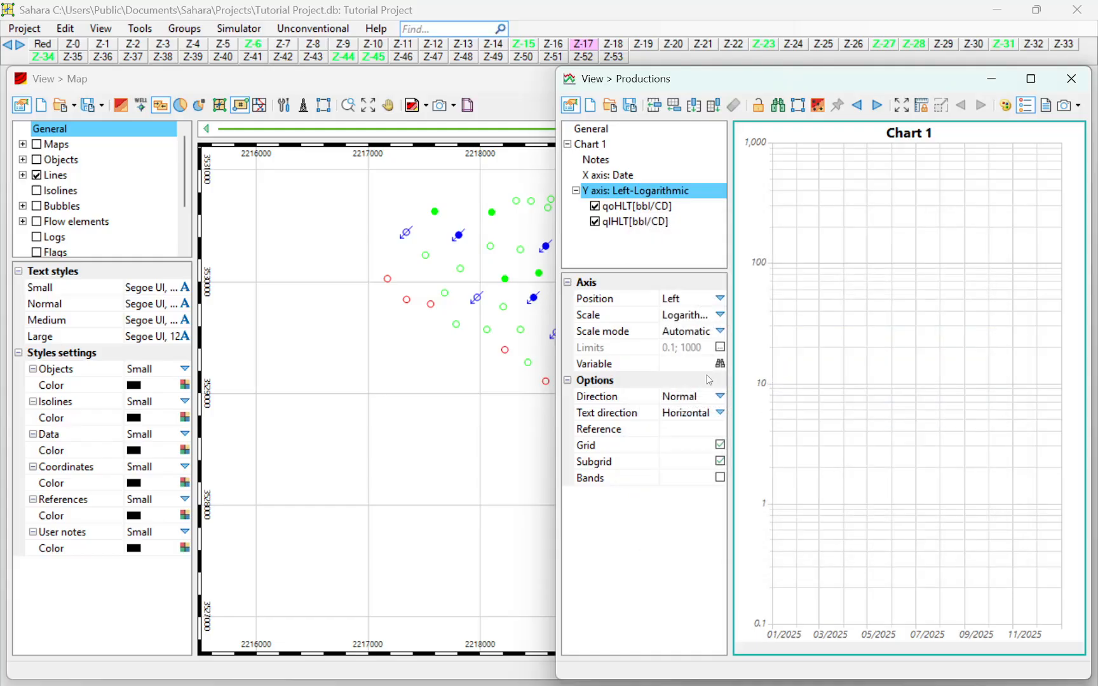
- Select well D-24 on the map and arrange the map beside the Productions chart
click(469, 375)
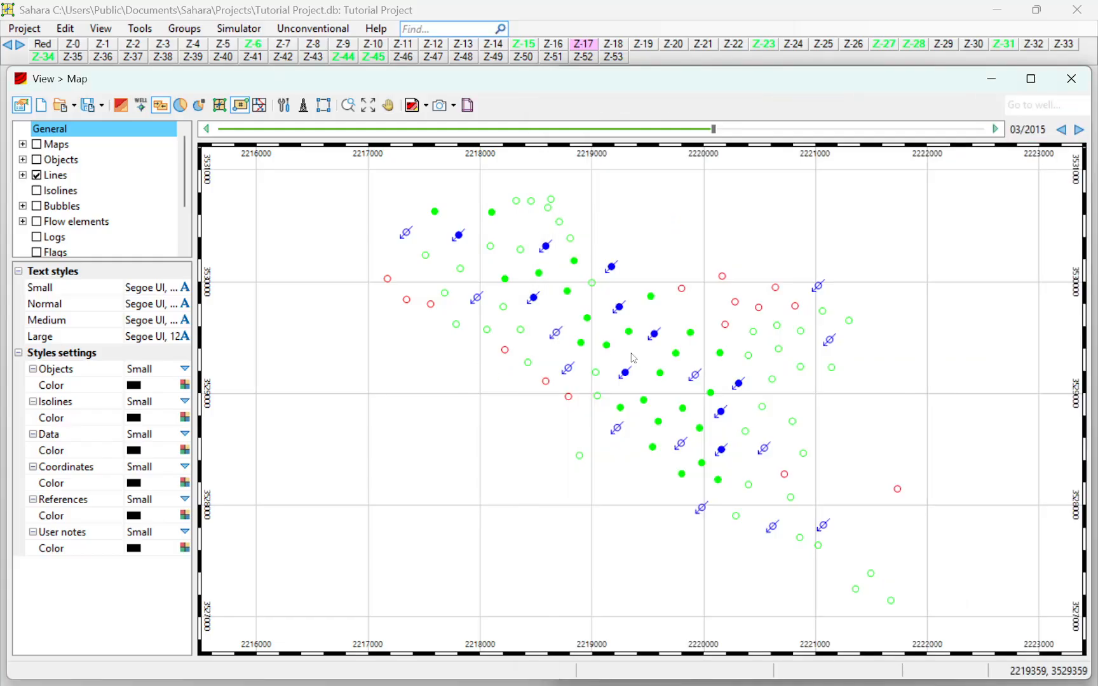
click(587, 321)
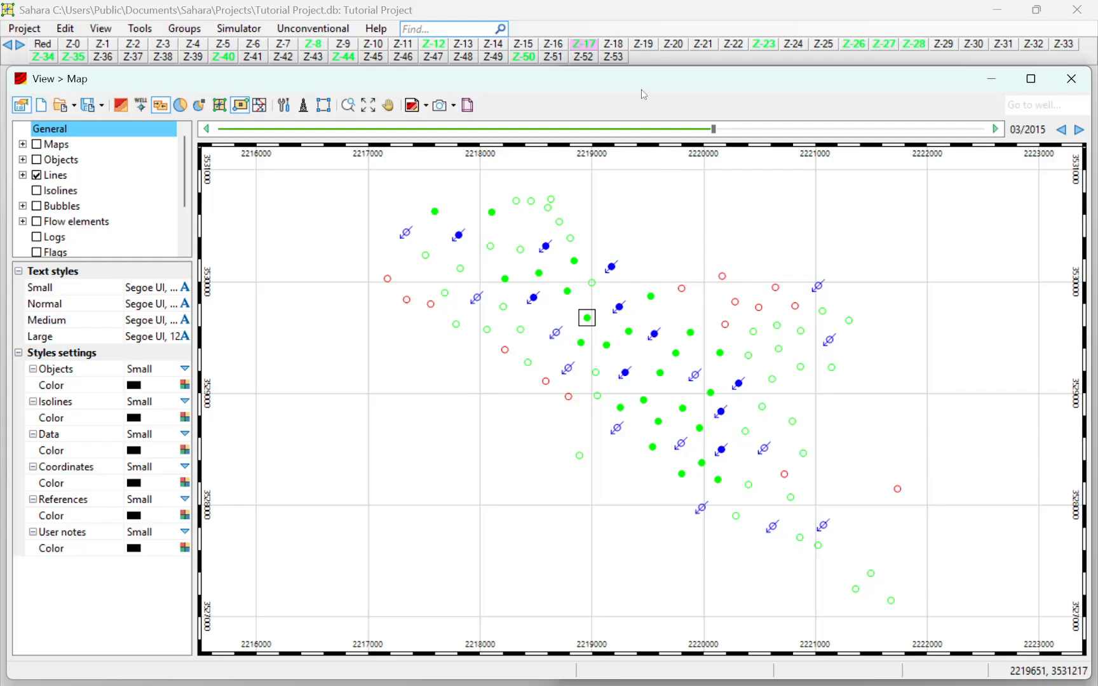
drag(641, 89, 604, 189)
double_click(401, 91)
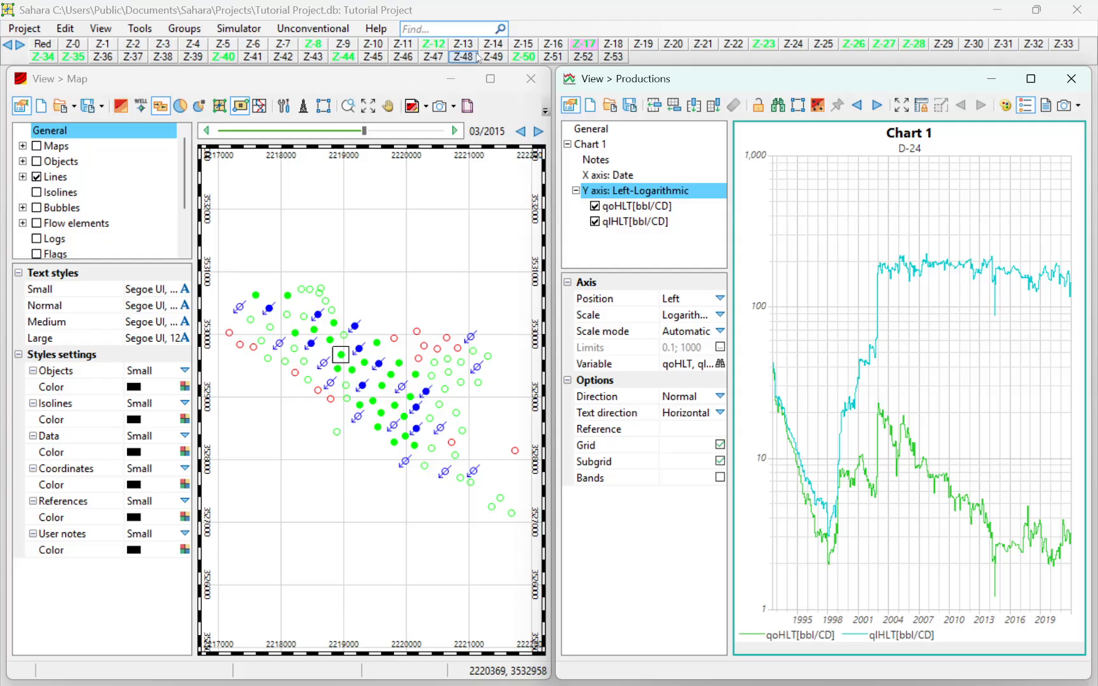
- Examine well D-24's oil and liquid production curves for layers Z-50, Z-12, Z-44, Z-8 and Z-40
click(530, 57)
click(434, 44)
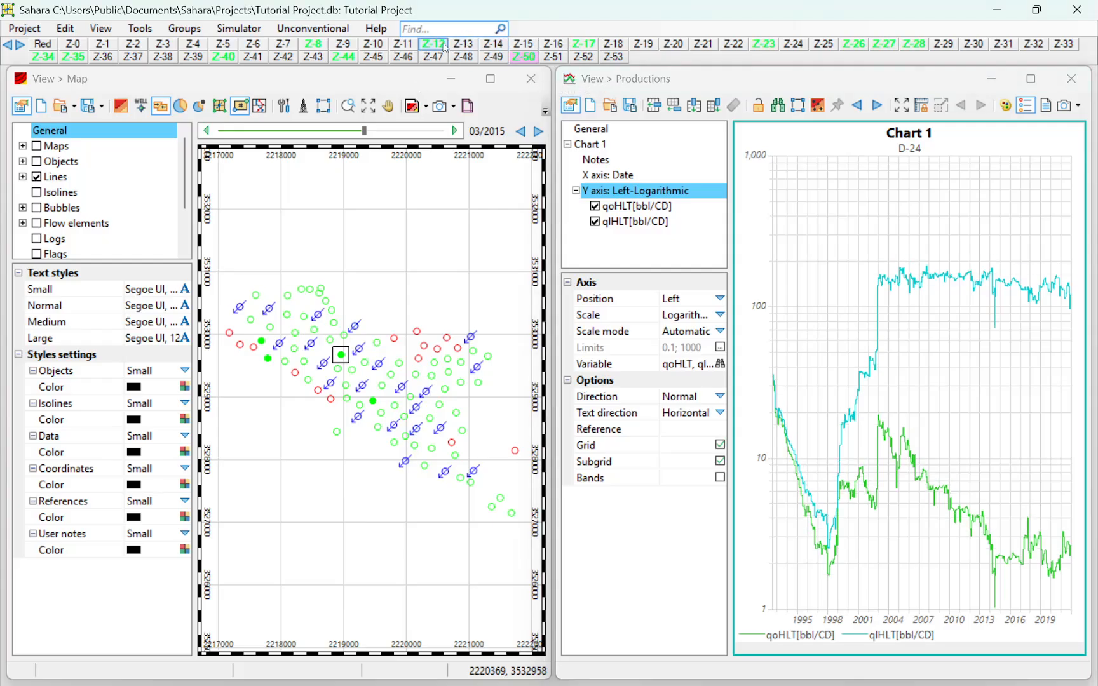
click(312, 44)
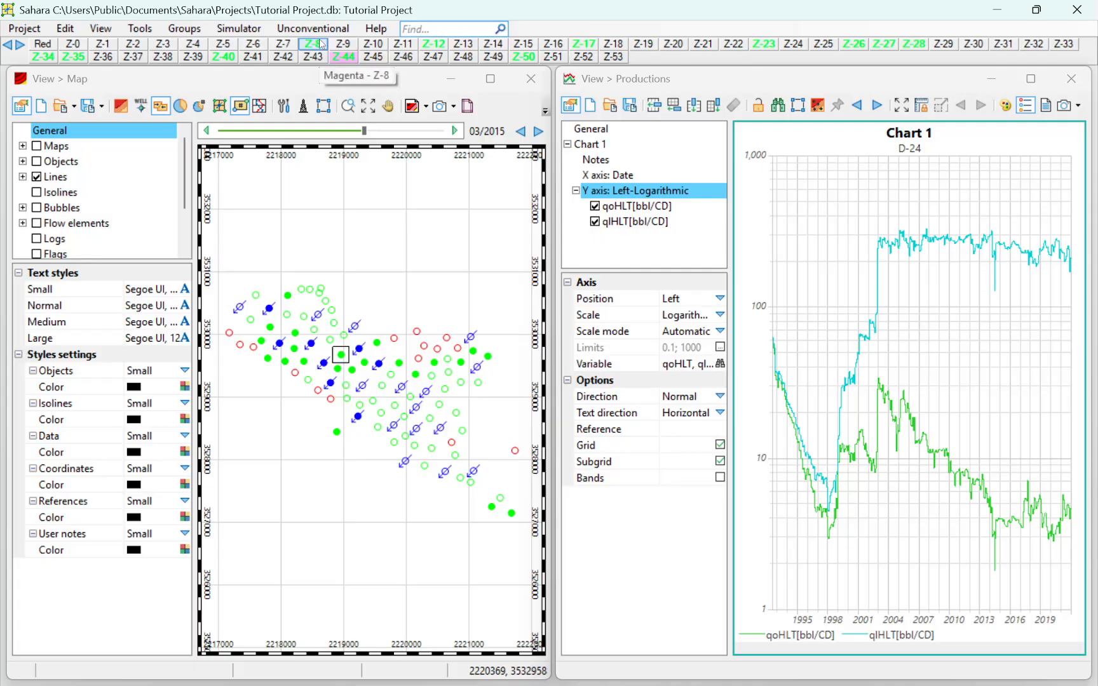
click(225, 58)
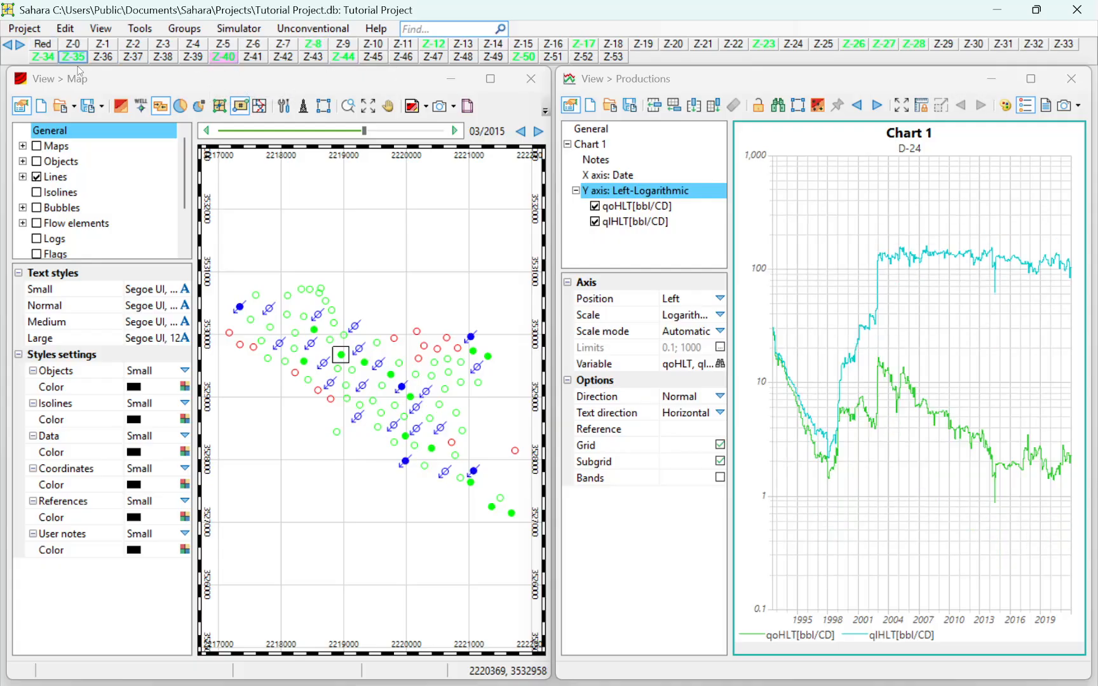
- Set the stroke of the oil-by-layer curve qoHLT to Dash
click(635, 222)
click(651, 214)
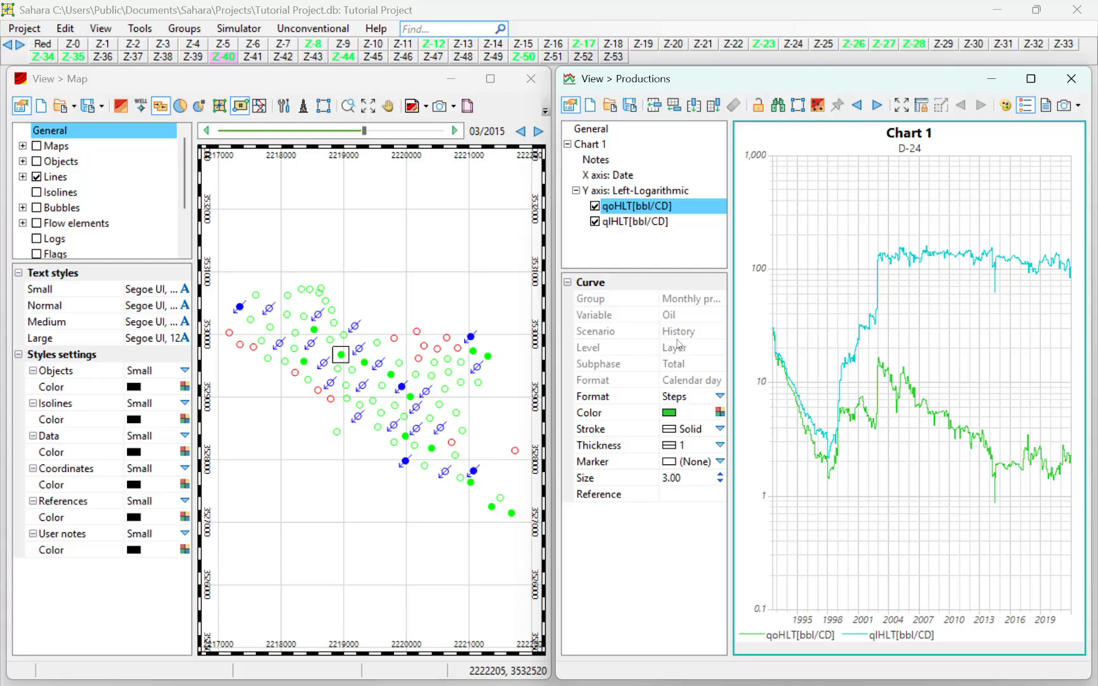
click(720, 429)
click(687, 475)
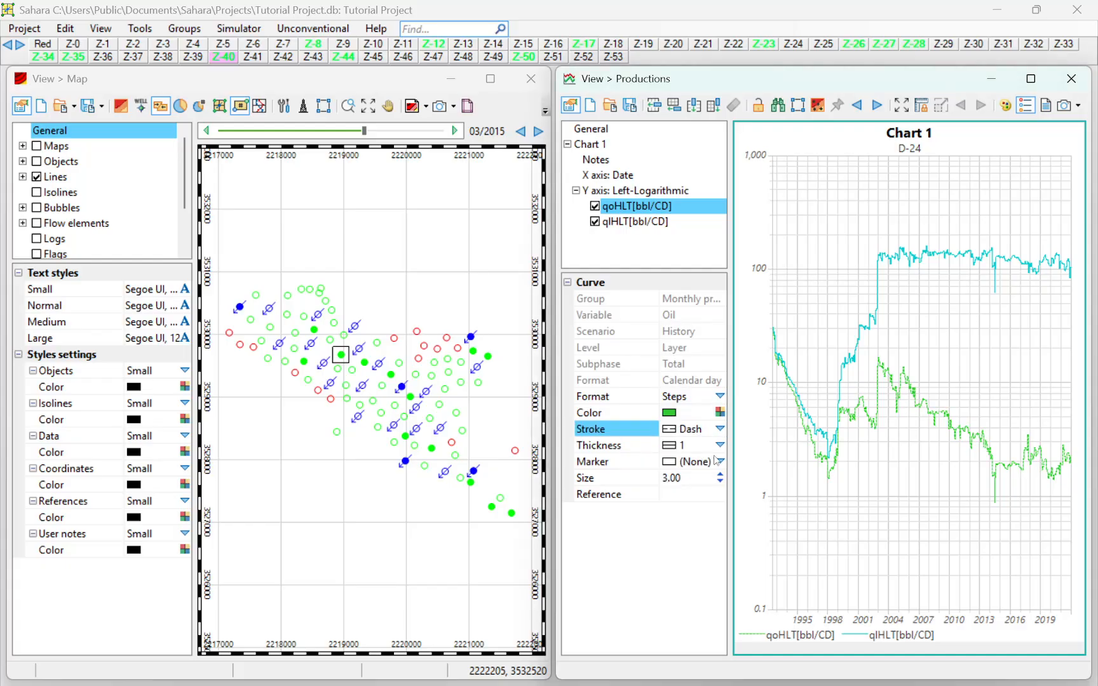
- Set the liquid-by-layer curve qlHLT to black with a Dash stroke
click(639, 221)
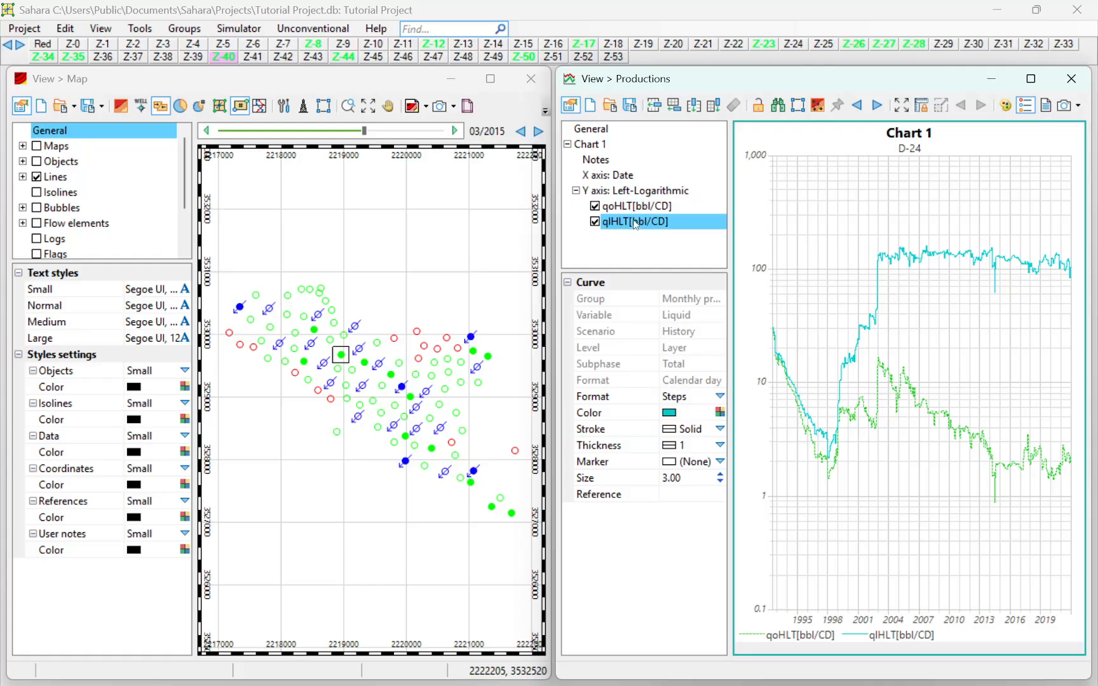
click(720, 412)
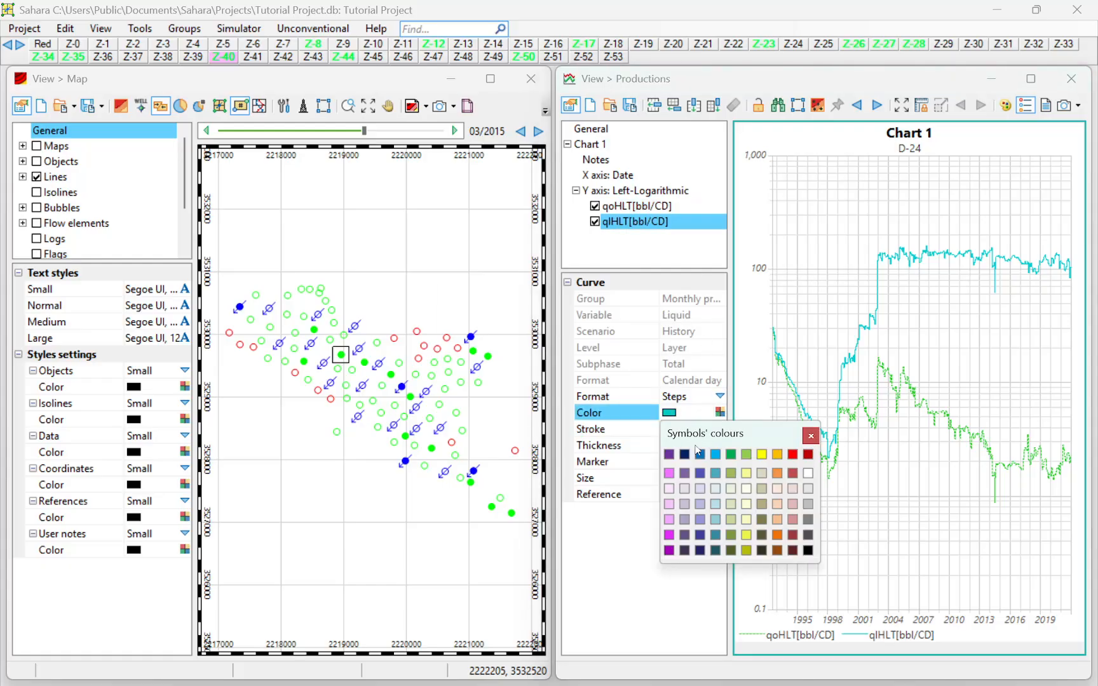
click(793, 550)
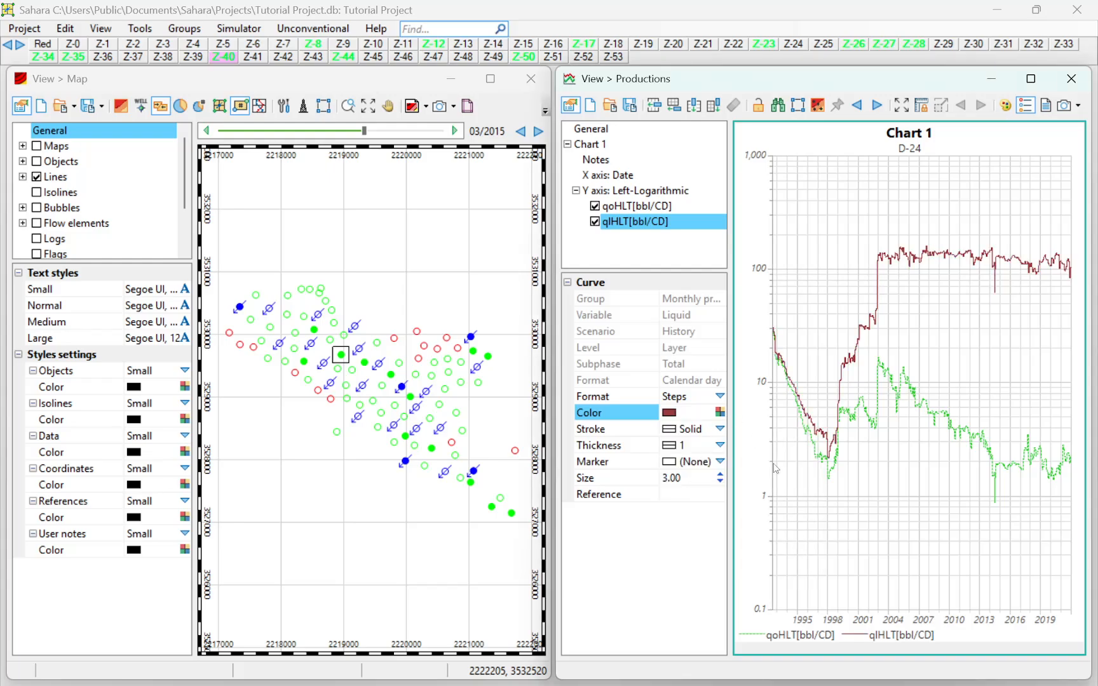
click(719, 411)
click(808, 550)
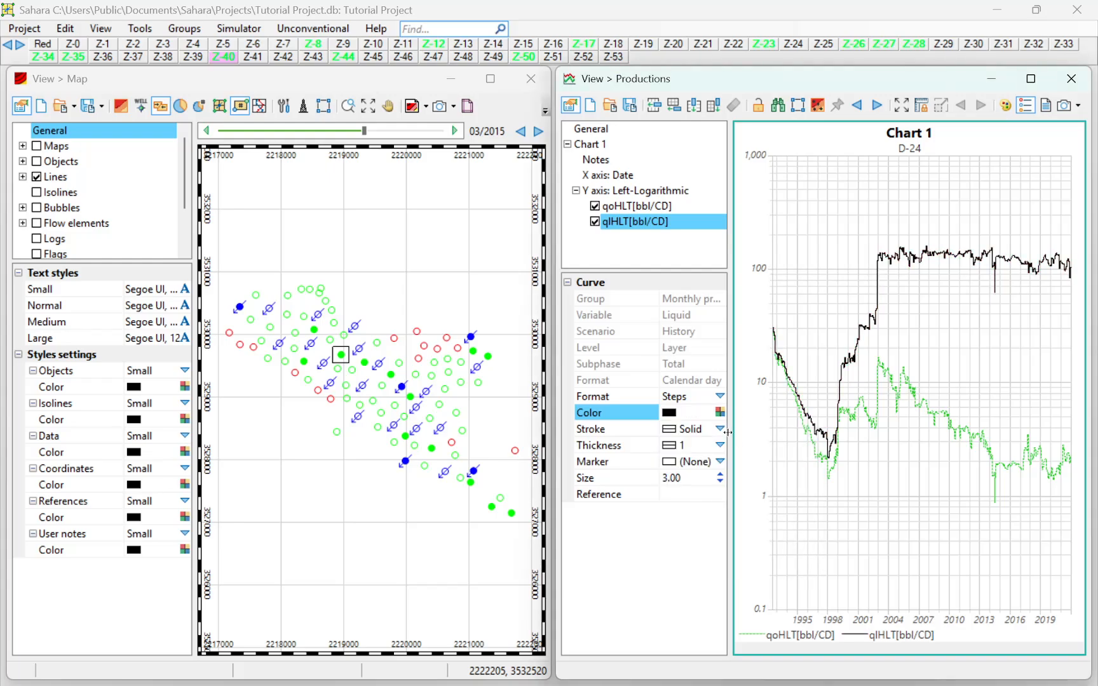
click(720, 429)
click(685, 471)
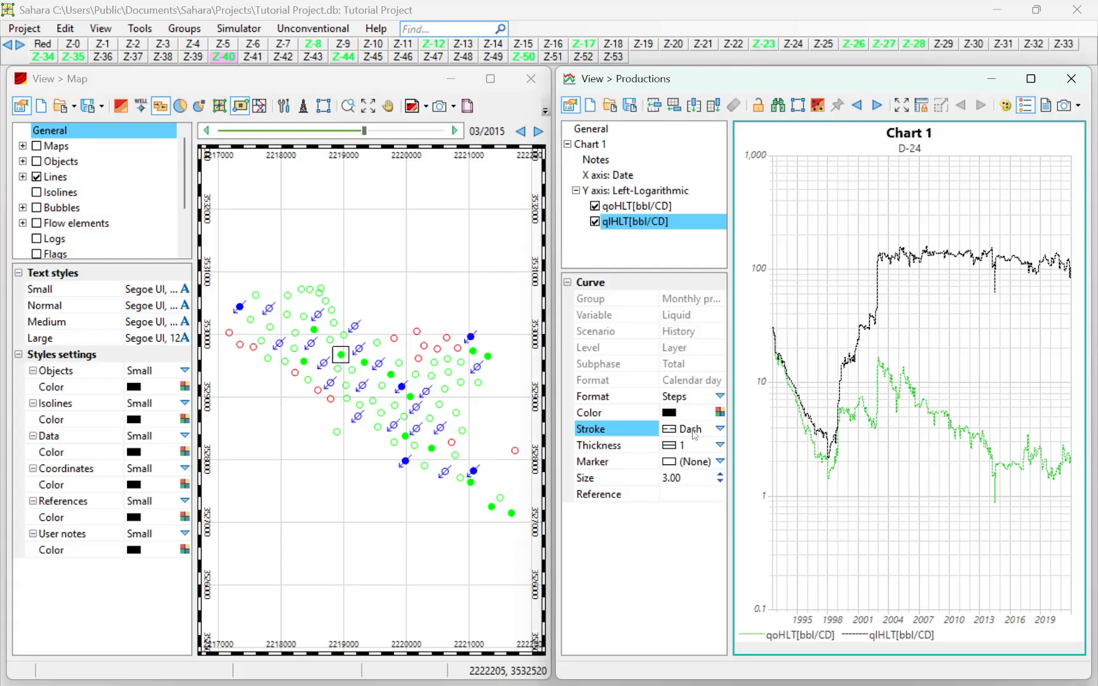
- Add the monthly History oil variable by object, Total per calendar day, to the logarithmic Y axis curves
right_click(636, 191)
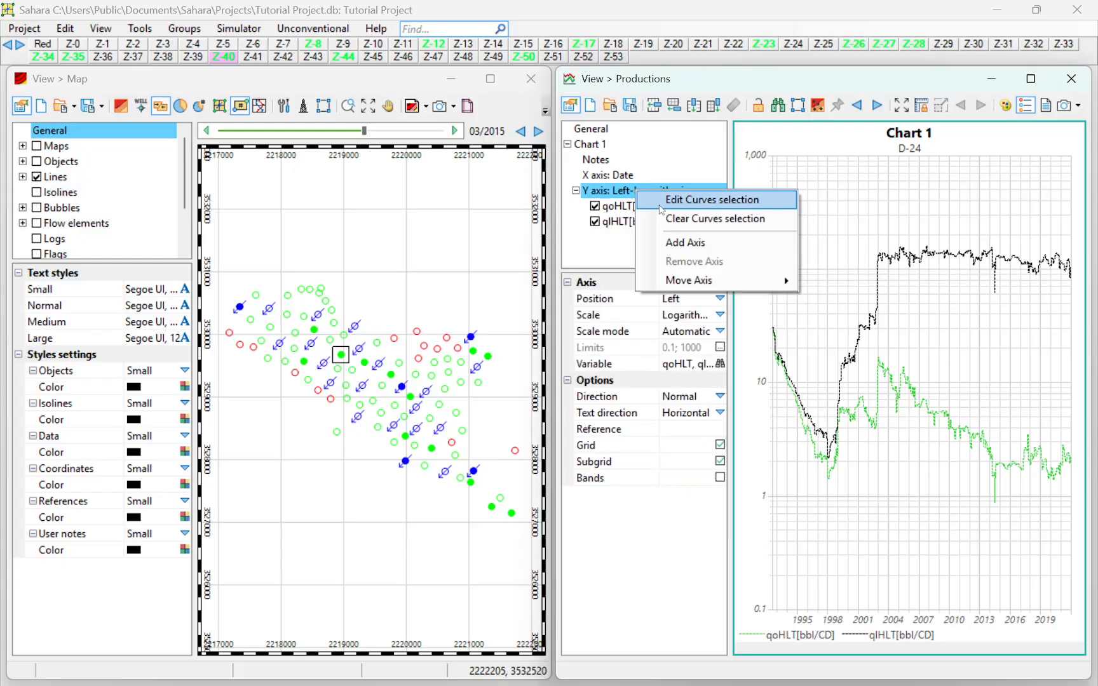
click(712, 201)
click(649, 246)
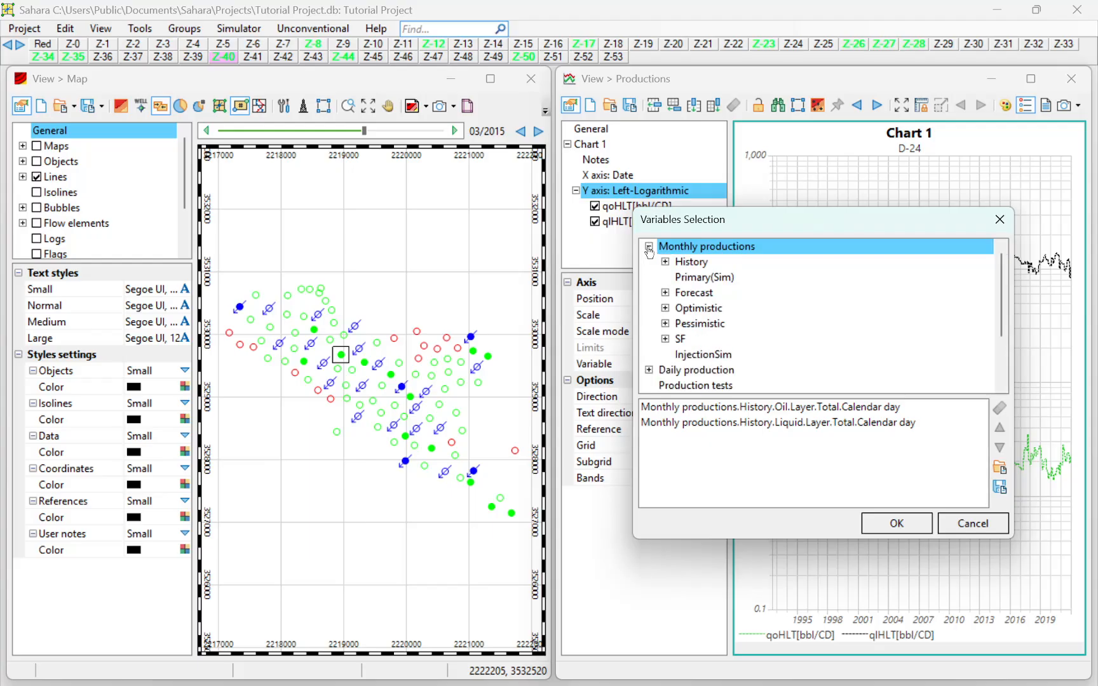
double_click(661, 263)
click(682, 261)
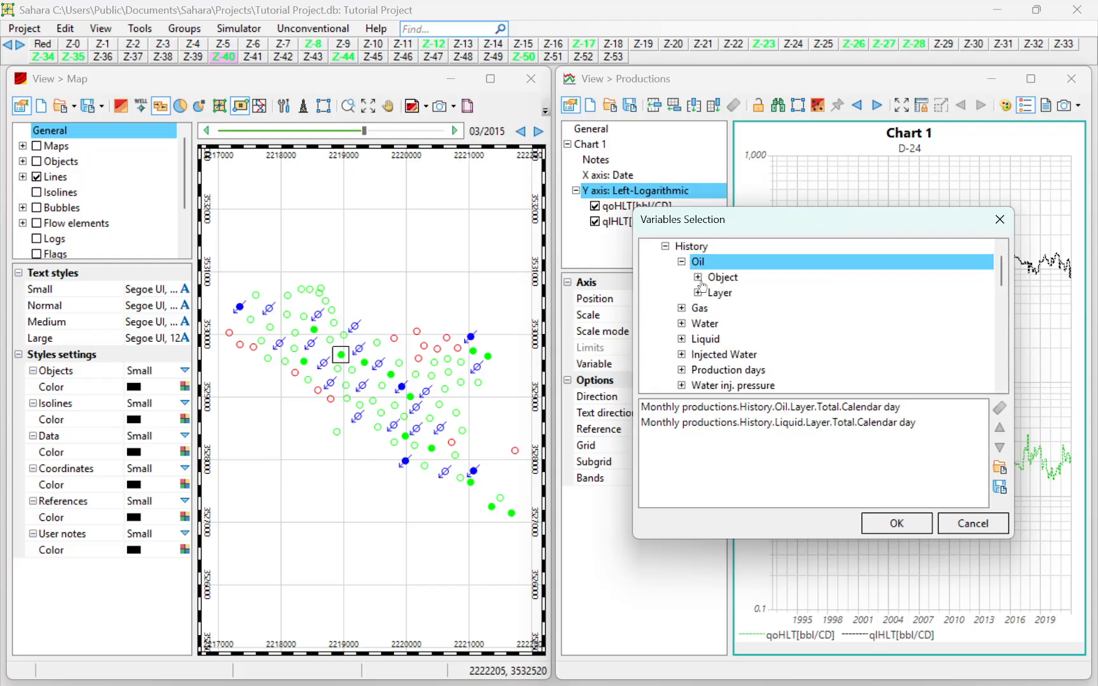
click(698, 277)
click(715, 293)
double_click(743, 309)
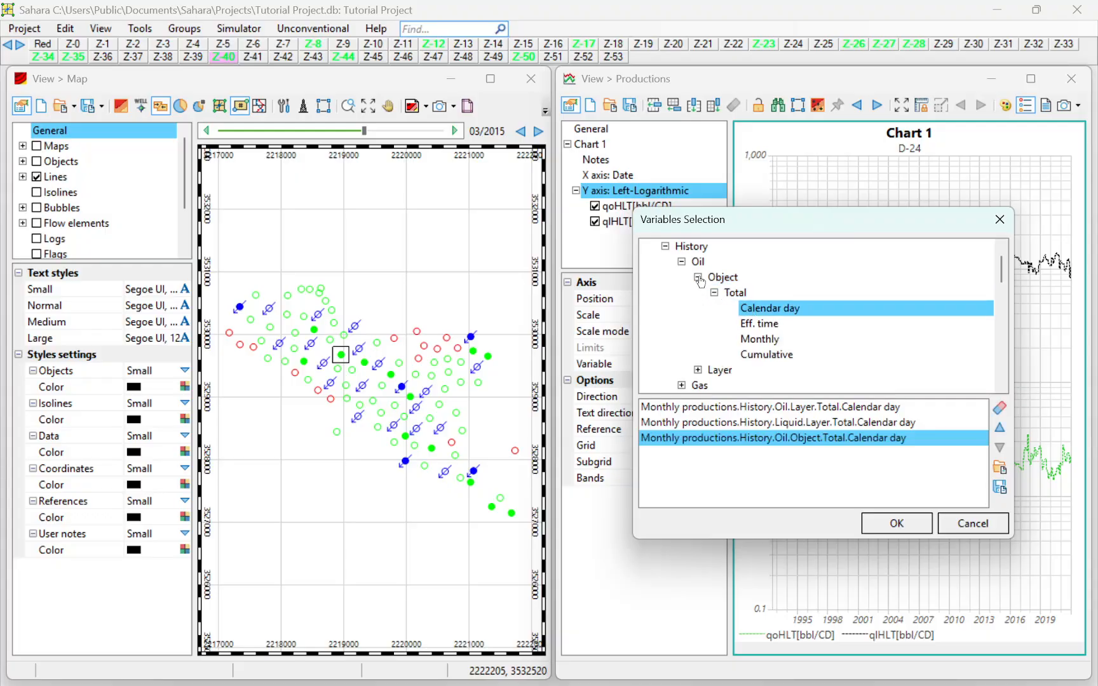
- Add the monthly History liquid variable by object, Total per calendar day, and confirm the curves selection
click(680, 262)
click(666, 246)
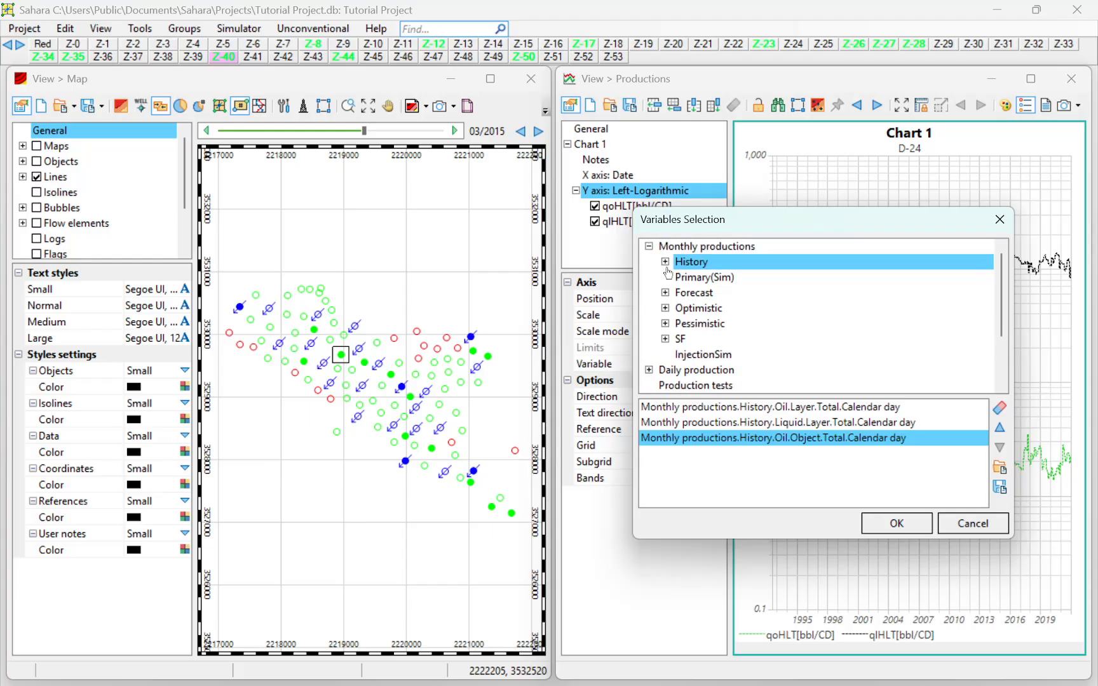
click(665, 264)
click(686, 309)
click(698, 324)
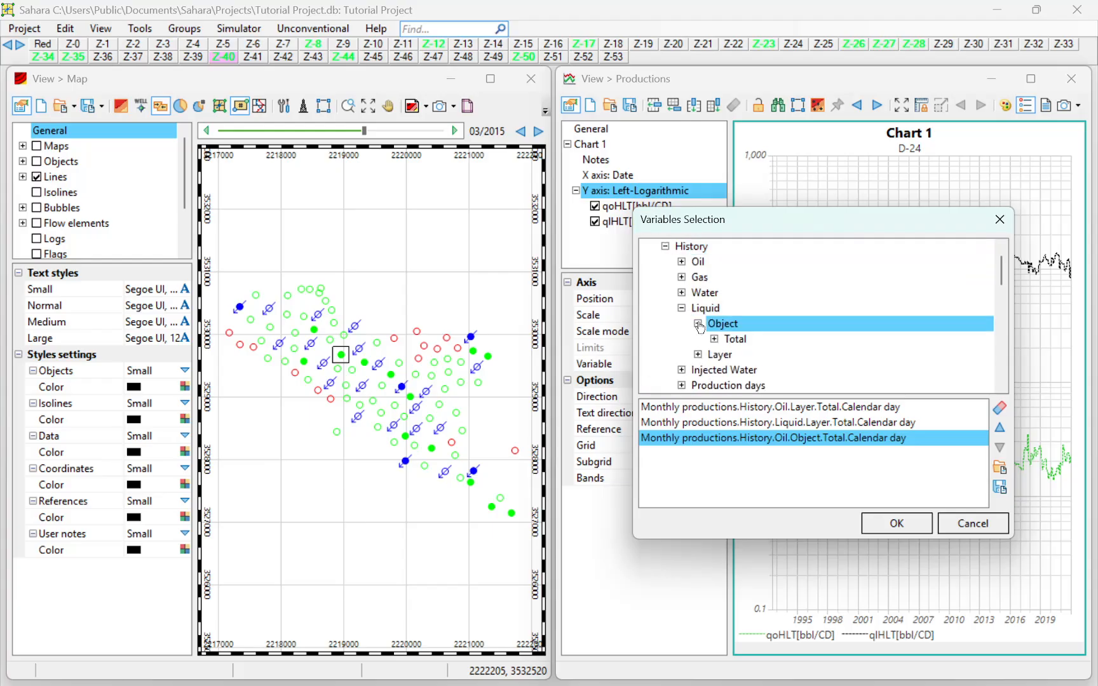
click(715, 338)
click(763, 343)
double_click(763, 343)
click(893, 523)
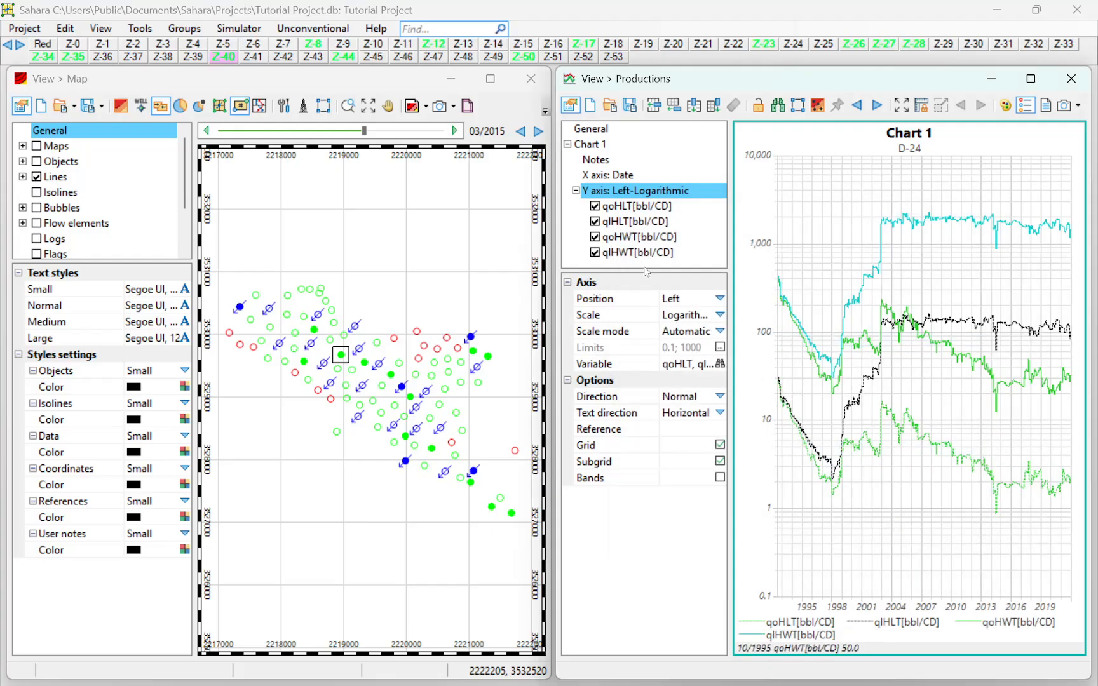
- Set the thickness of the oil-by-object curve qoHWT to 3
click(647, 237)
click(720, 445)
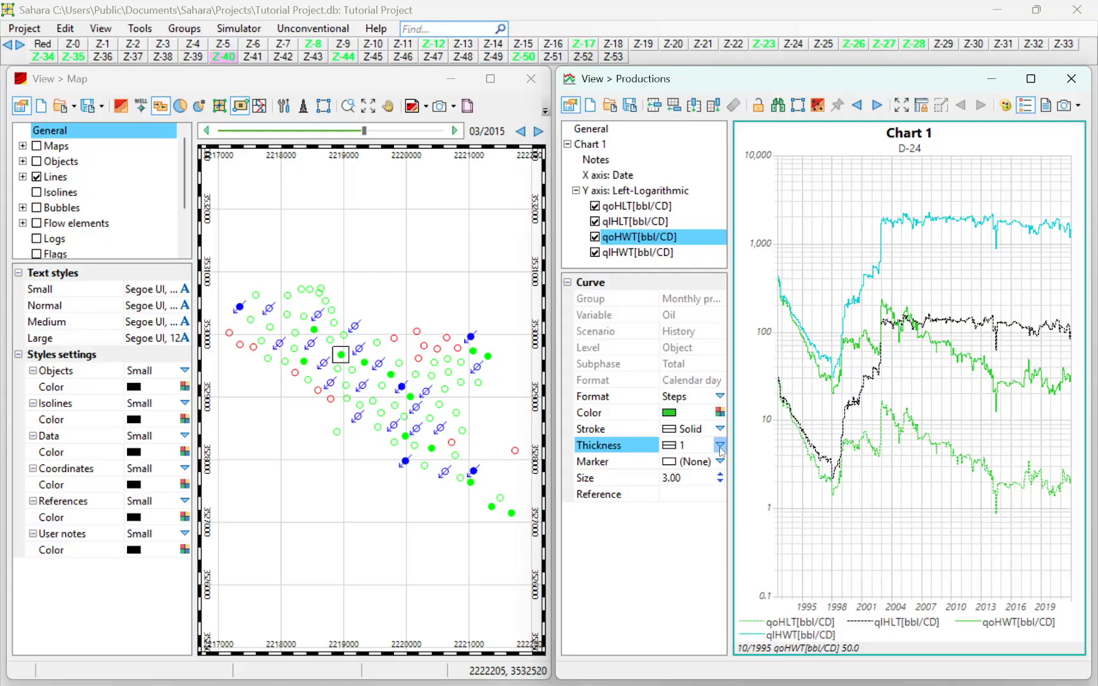
click(679, 492)
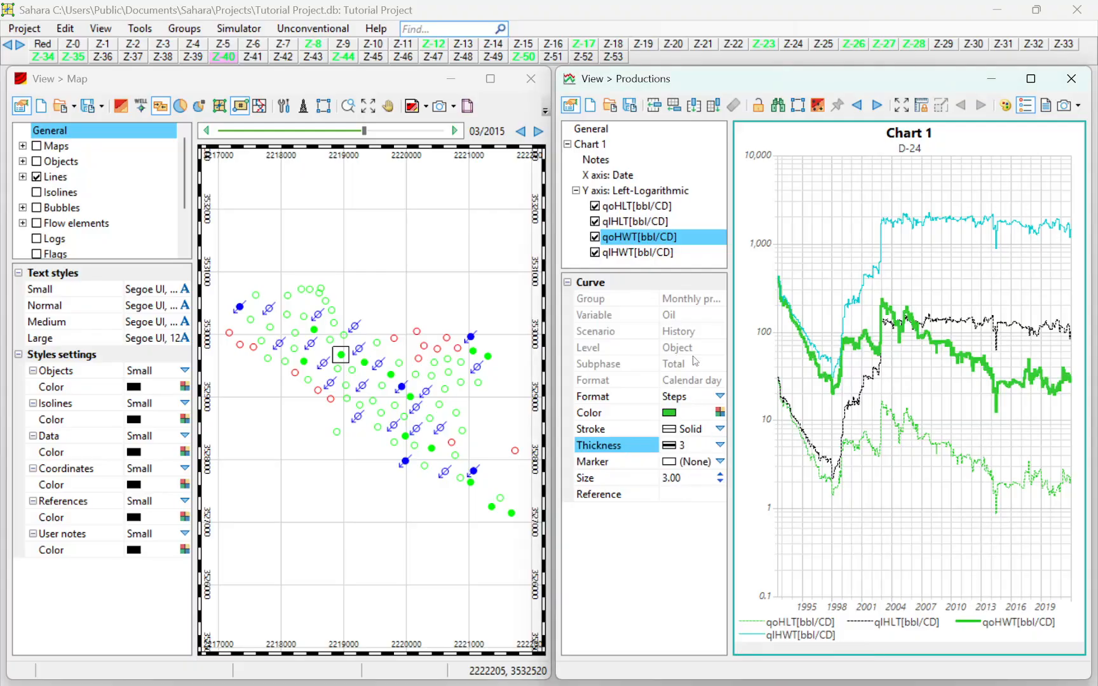
- Set the liquid-by-object curve qlHWT to black with thickness 3
click(640, 255)
click(720, 412)
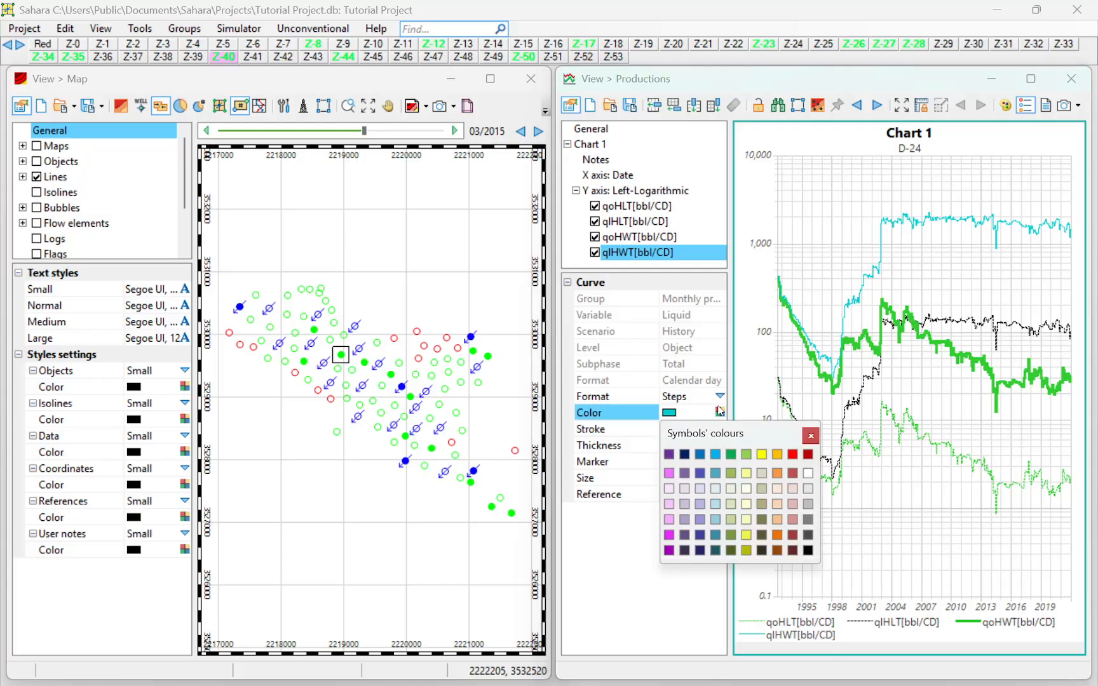
click(808, 550)
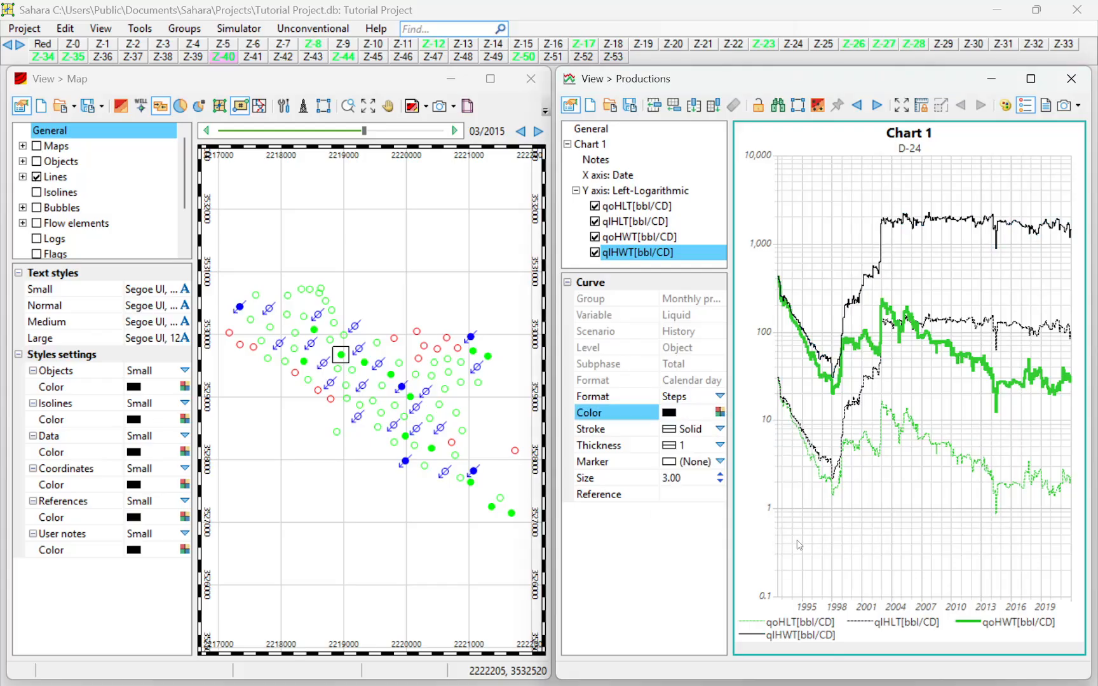
click(720, 445)
click(721, 445)
click(674, 493)
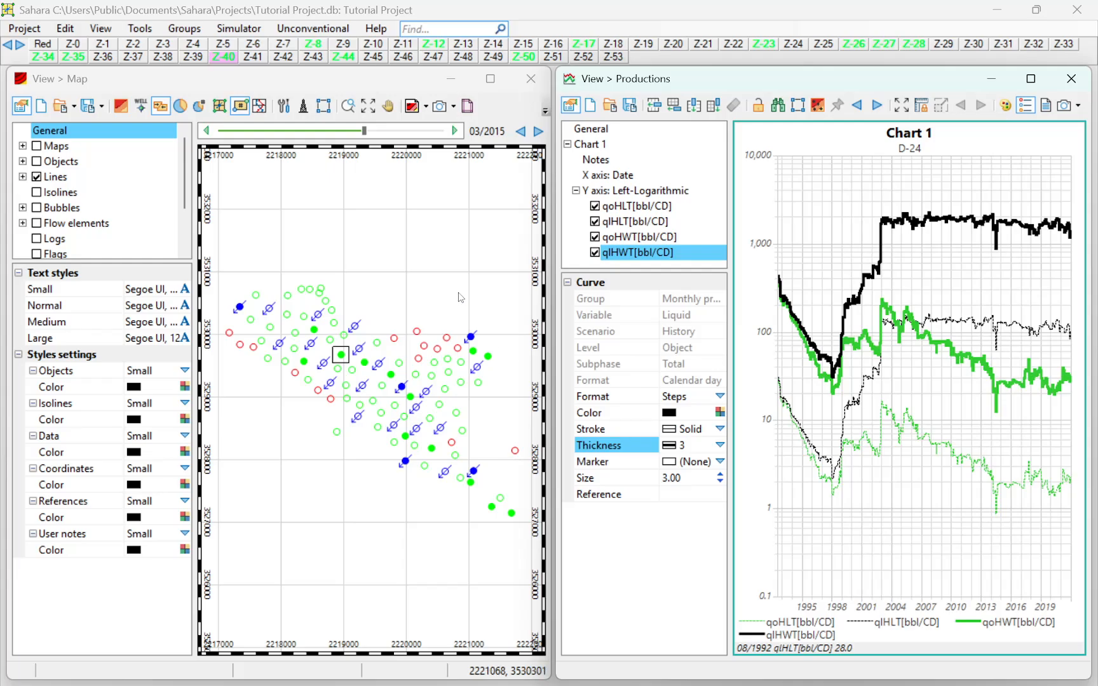
- Display layer Z-35 and hide both liquid curves, qlHWT and qlHLT, on the chart
click(81, 62)
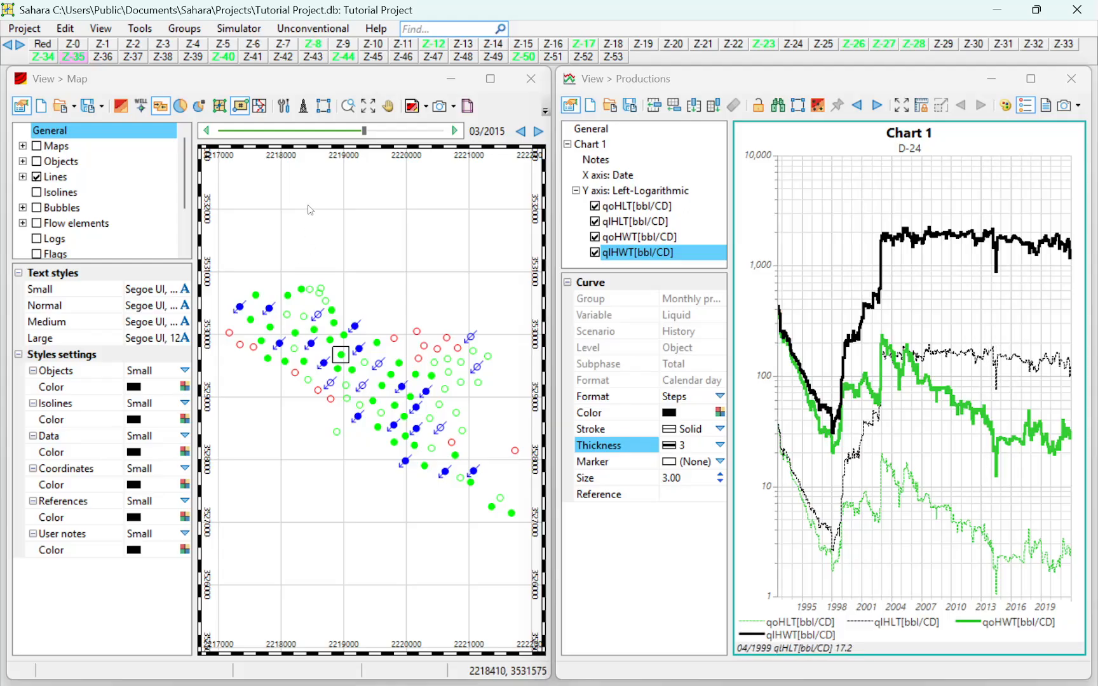
click(595, 253)
click(595, 222)
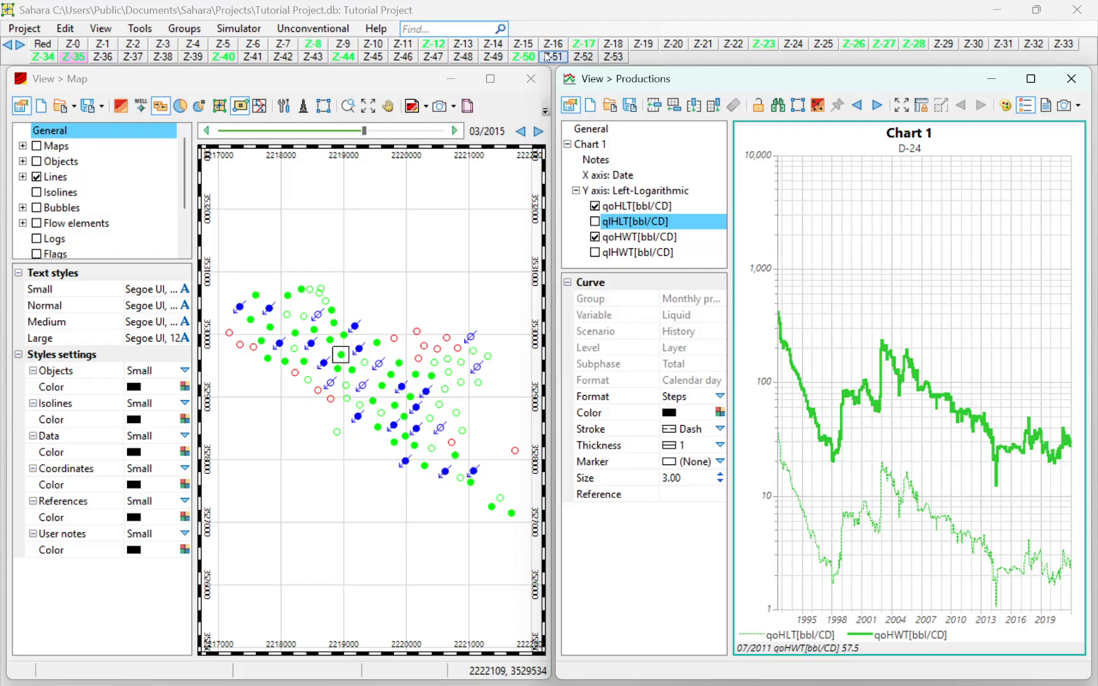
- Fix the chart scale and compare well D-24's layer and object oil curves for layers Z-17, Z-50, Z-12 and Z-8
click(584, 44)
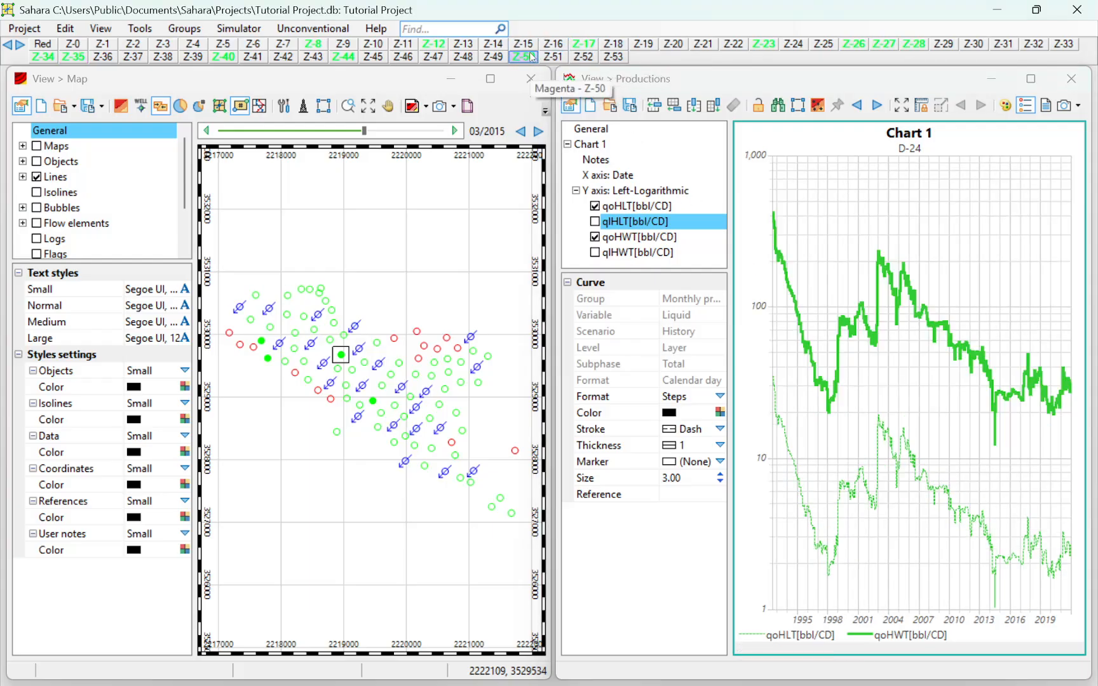
click(428, 51)
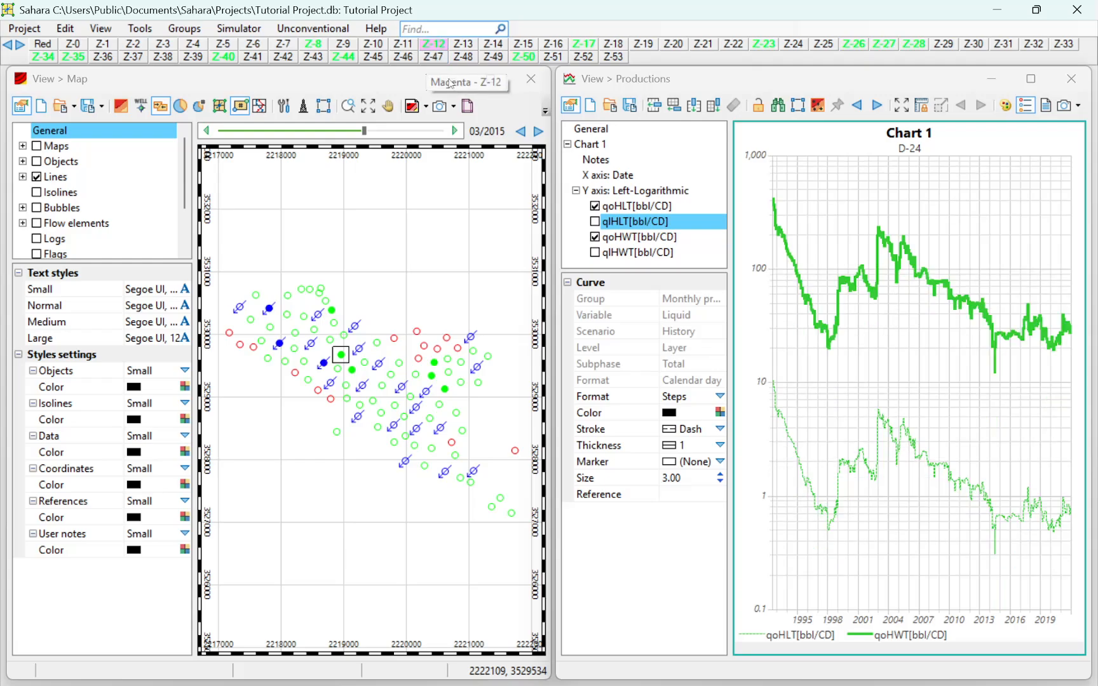
click(927, 106)
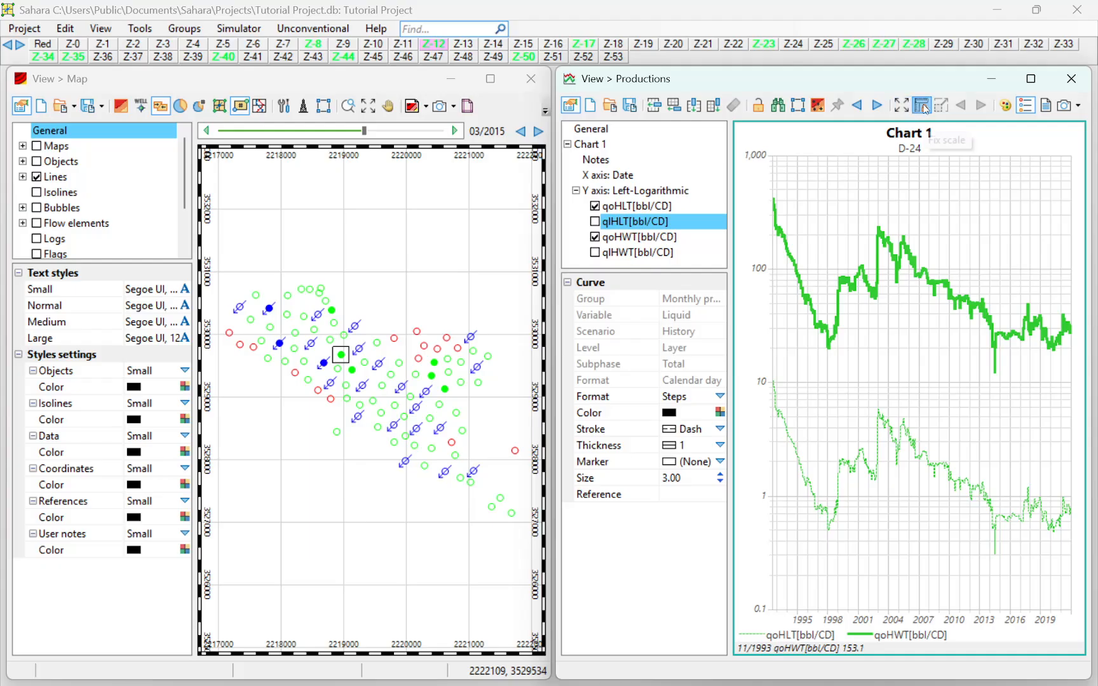
click(524, 56)
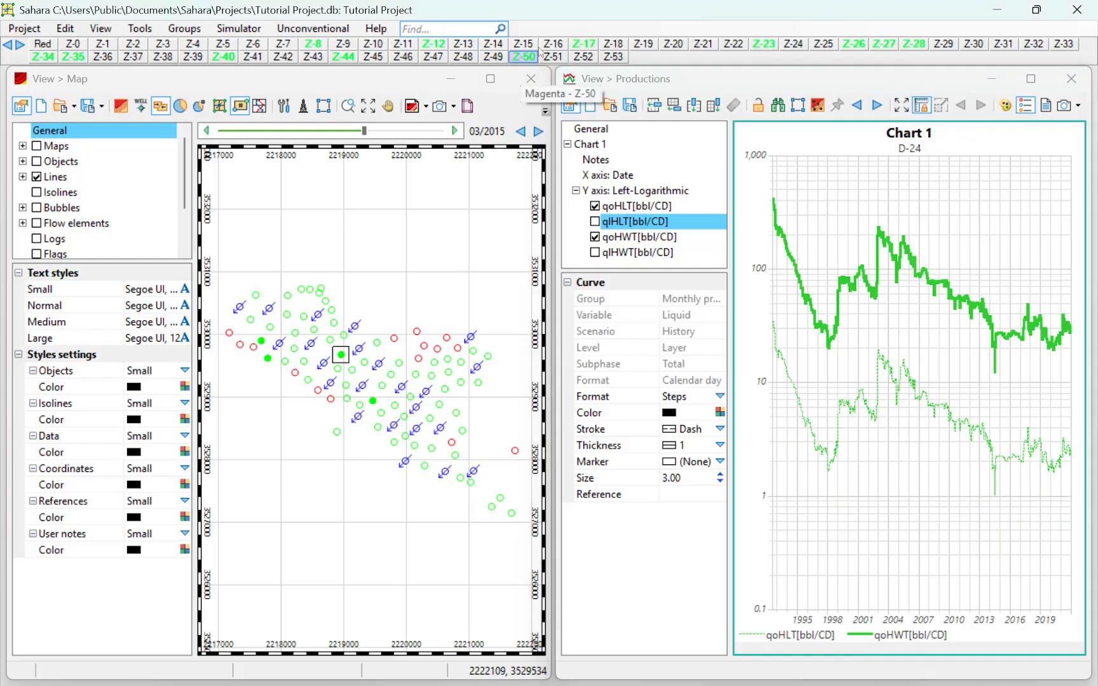
click(583, 43)
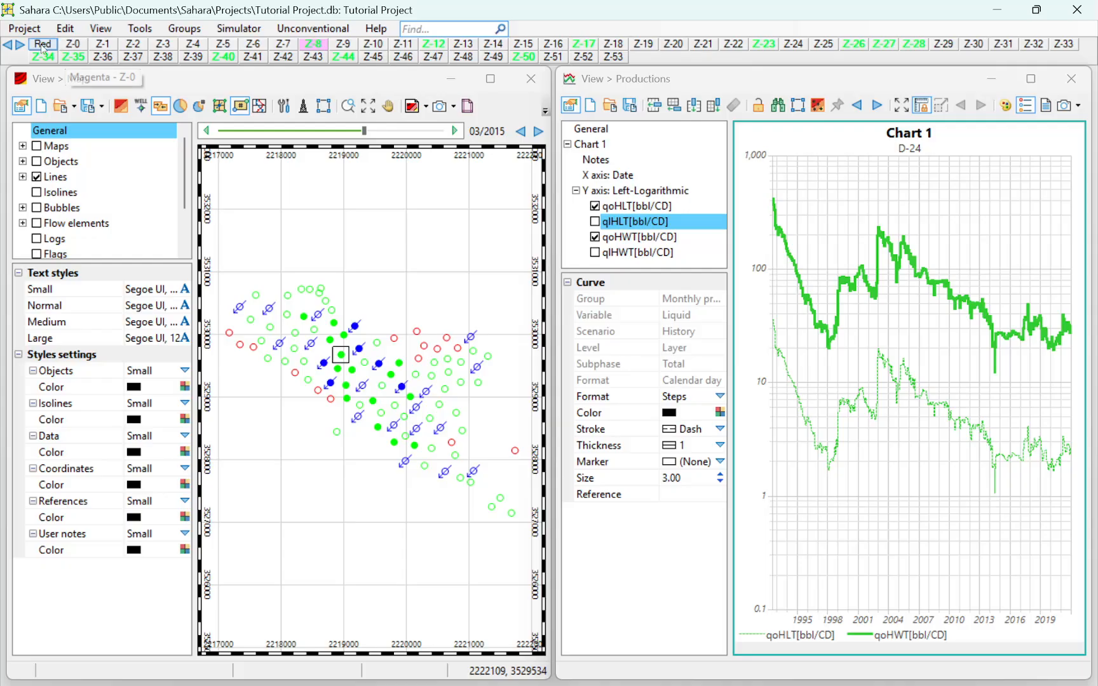
- Select all layers from Red to Z-53 and briefly hide the qoHWT curve to compare it with the layer oil curve
click(43, 45)
shift+click(619, 58)
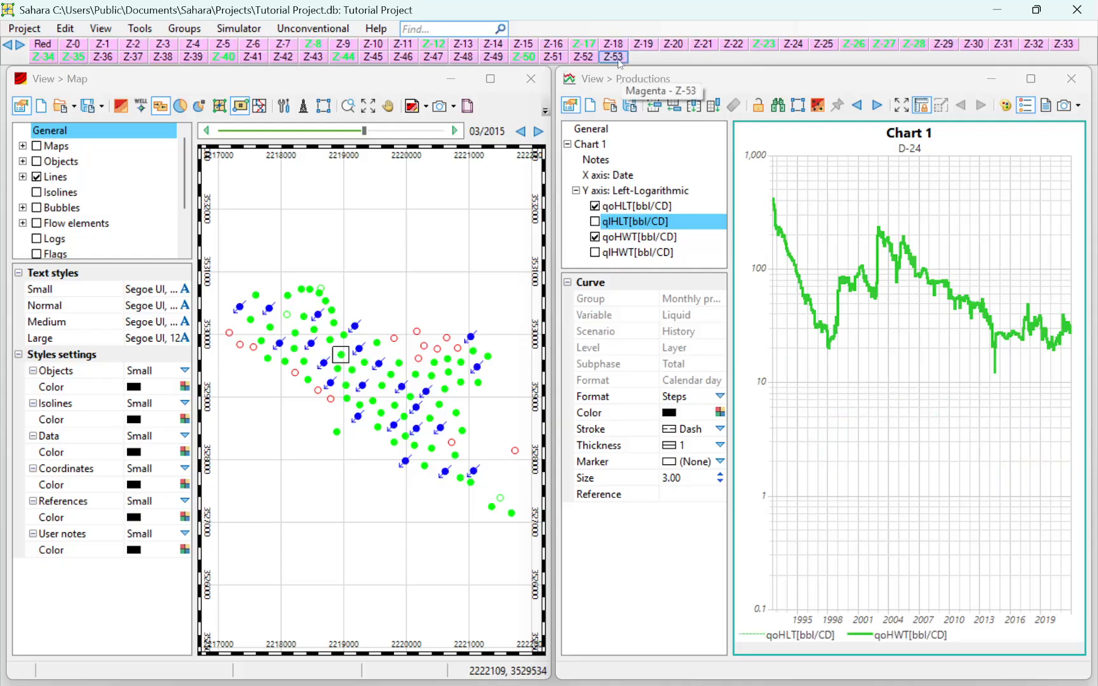
click(595, 238)
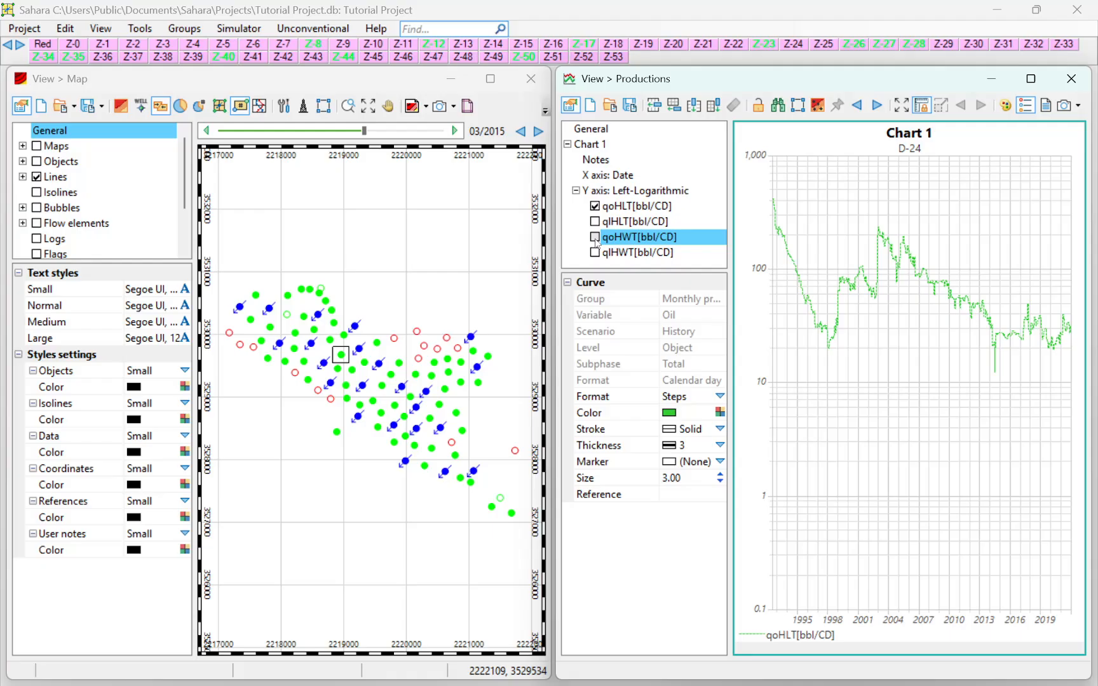
click(596, 237)
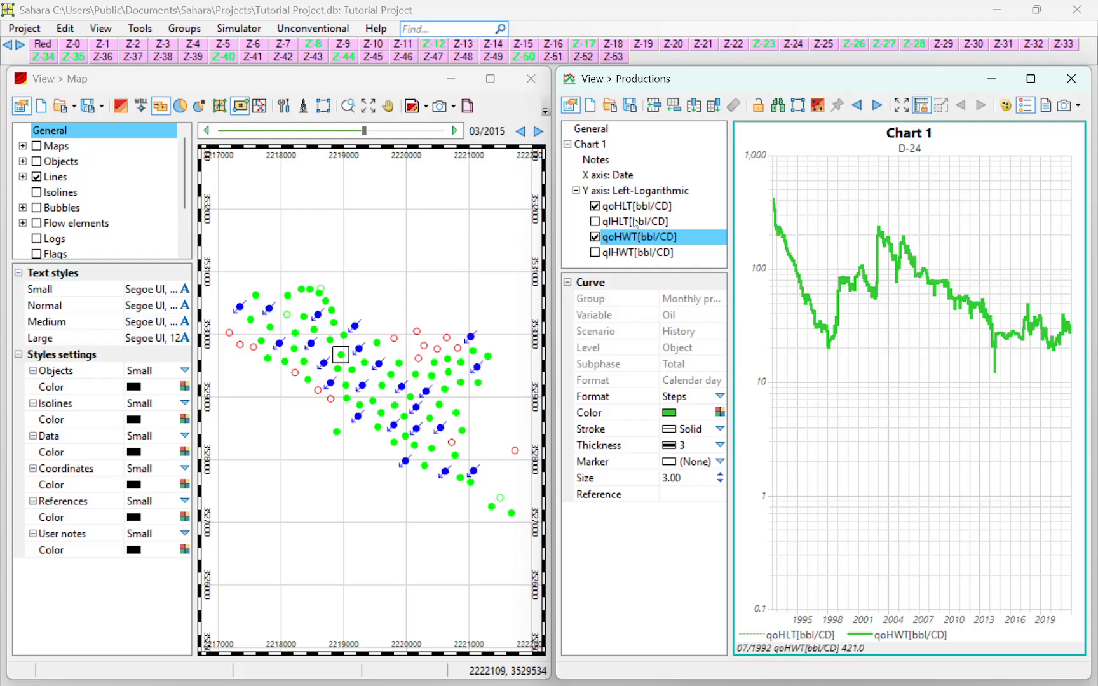
- Examine well D-24's allocated oil curve against its object oil curve for layers Z-17, Z-12, Z-50 and Z-14
click(583, 44)
click(439, 45)
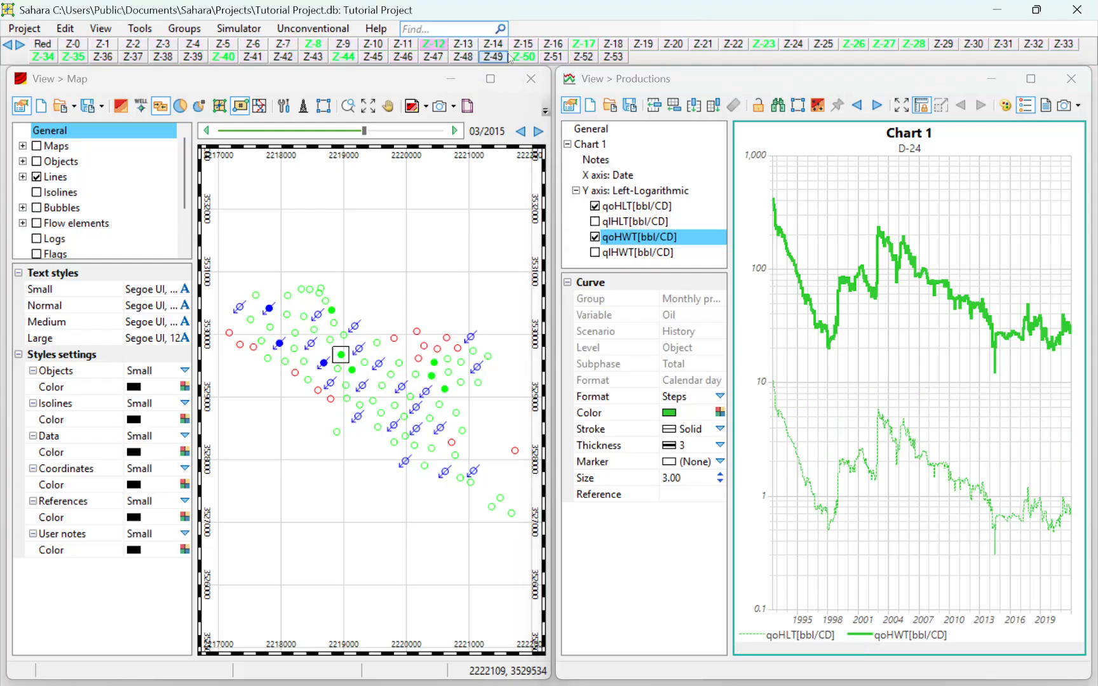
click(516, 56)
click(498, 45)
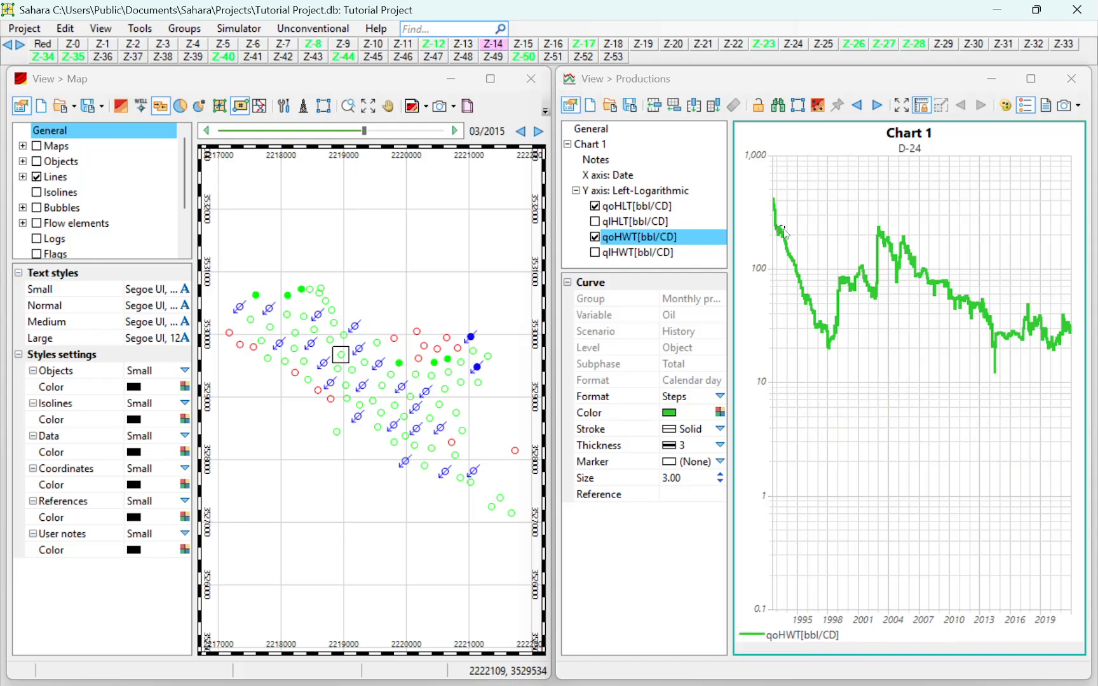